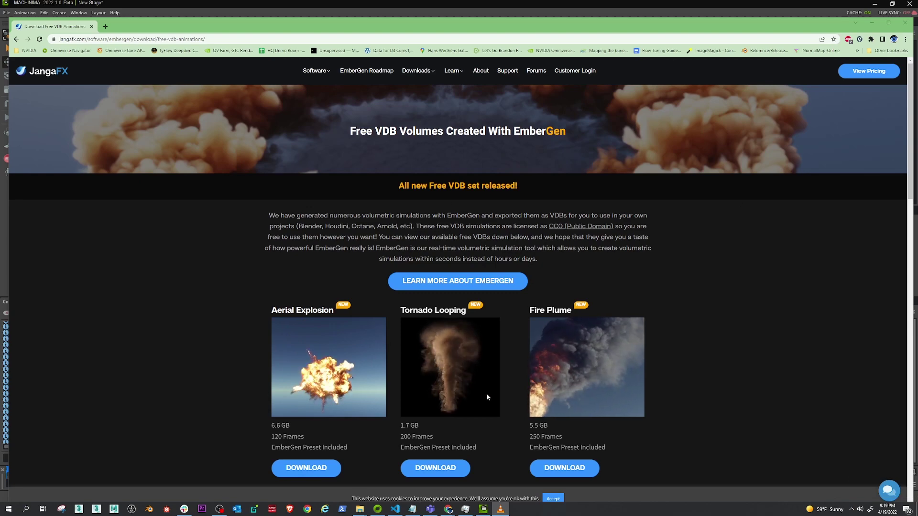
left_click(873, 24)
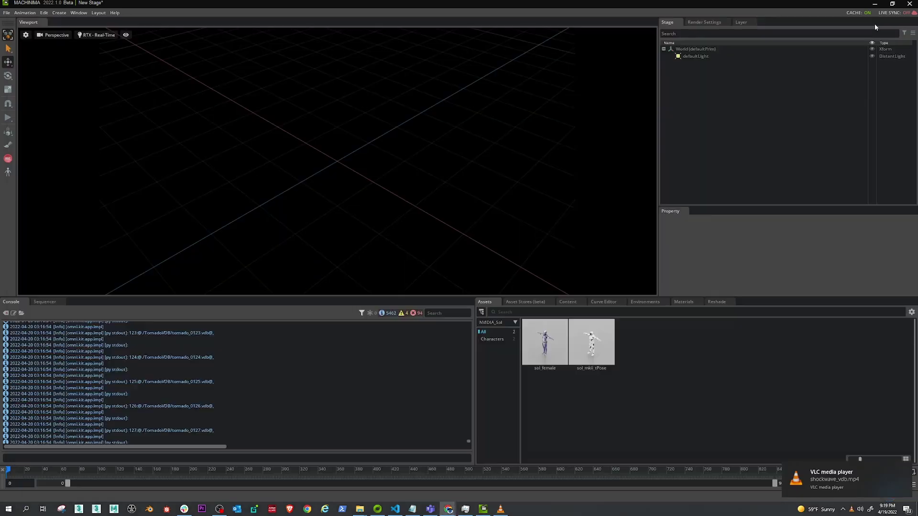
left_click(501, 508)
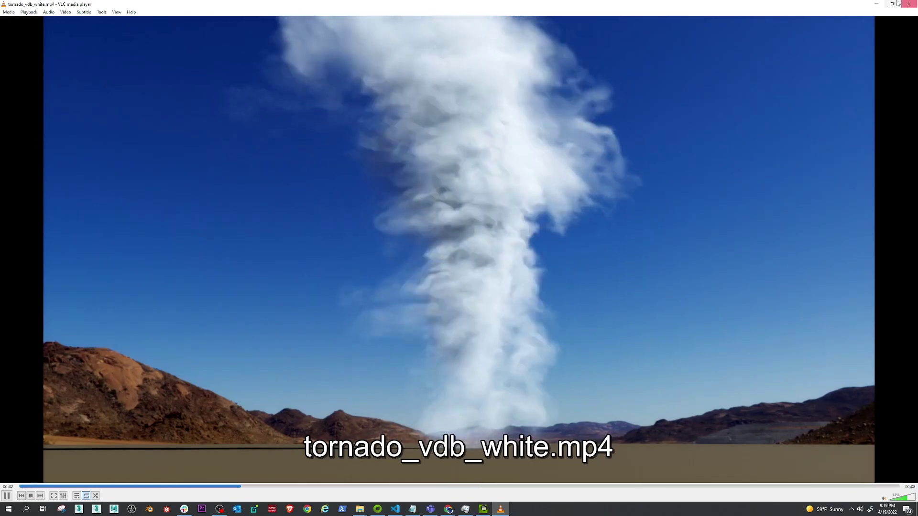
left_click(908, 4)
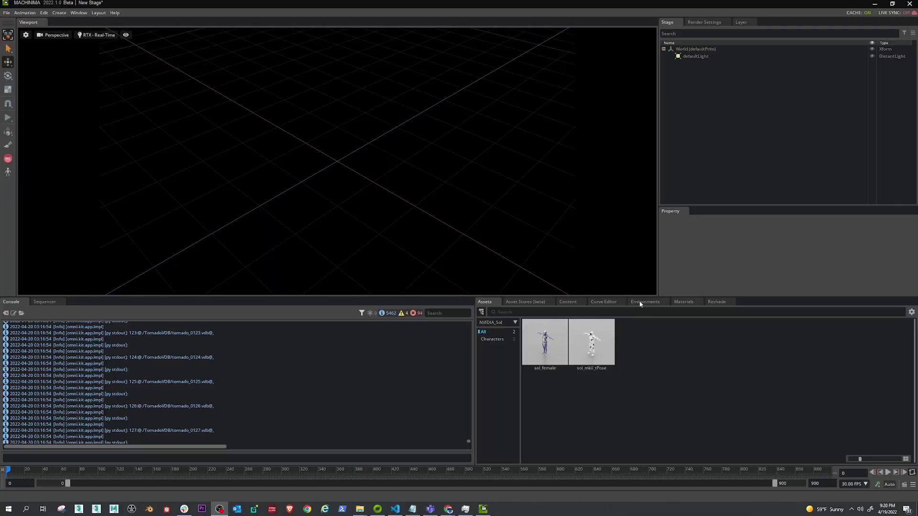
Add a Cube mesh to the empty stage through Create > Mesh > Cube.
left_click(567, 302)
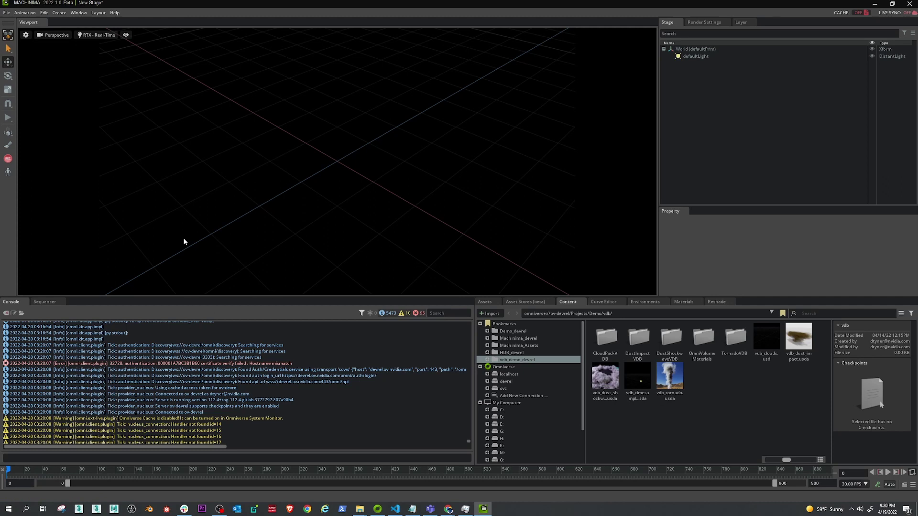
right_click(675, 85)
mouse_move(698, 98)
mouse_move(756, 97)
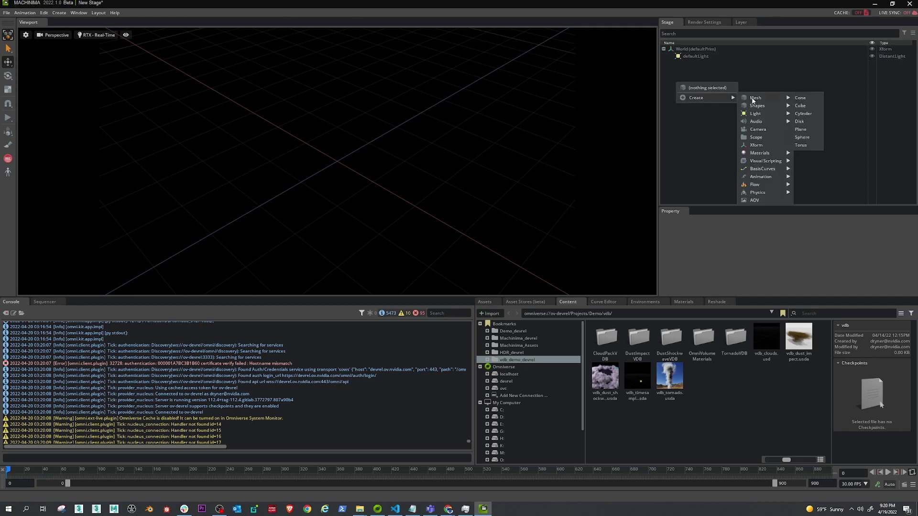
left_click(801, 106)
Dock the Property panel at the right and turn on the cube's primvars:isVolume.
left_click_drag(669, 211, 909, 254)
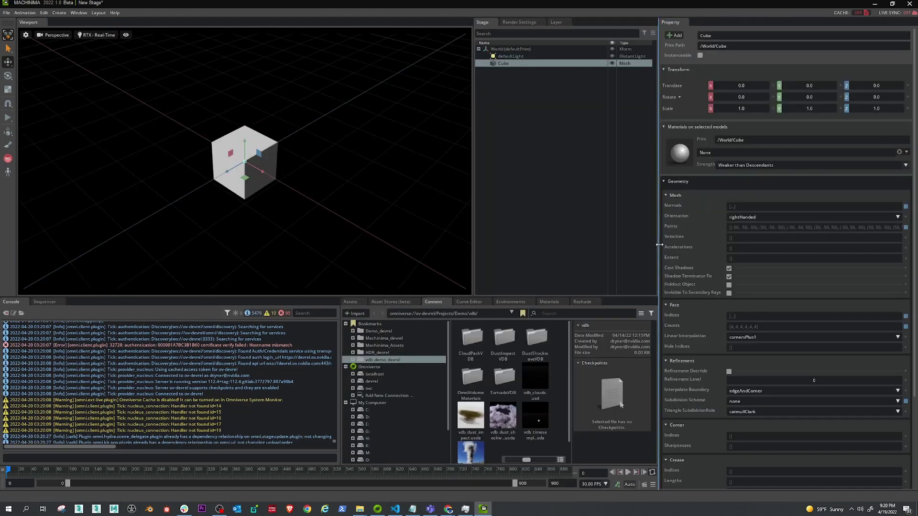
left_click_drag(659, 244, 726, 249)
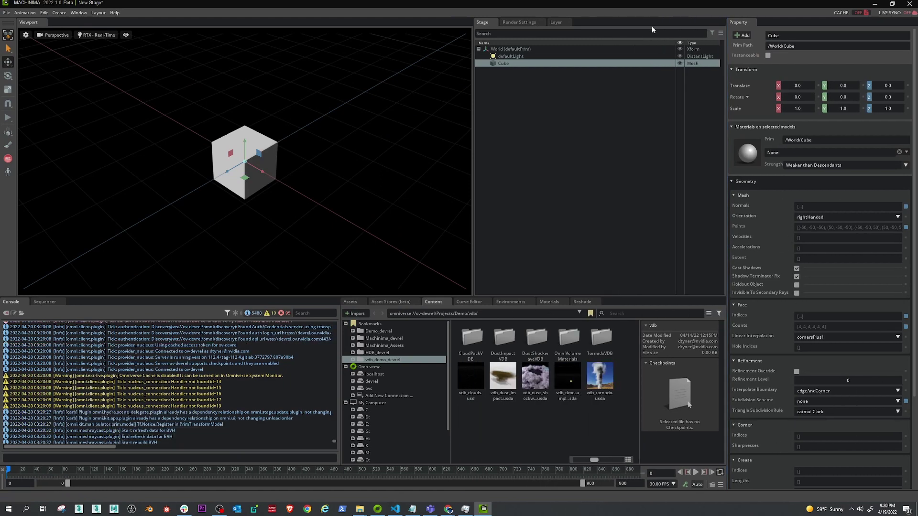
scroll(776, 415, "down", 3)
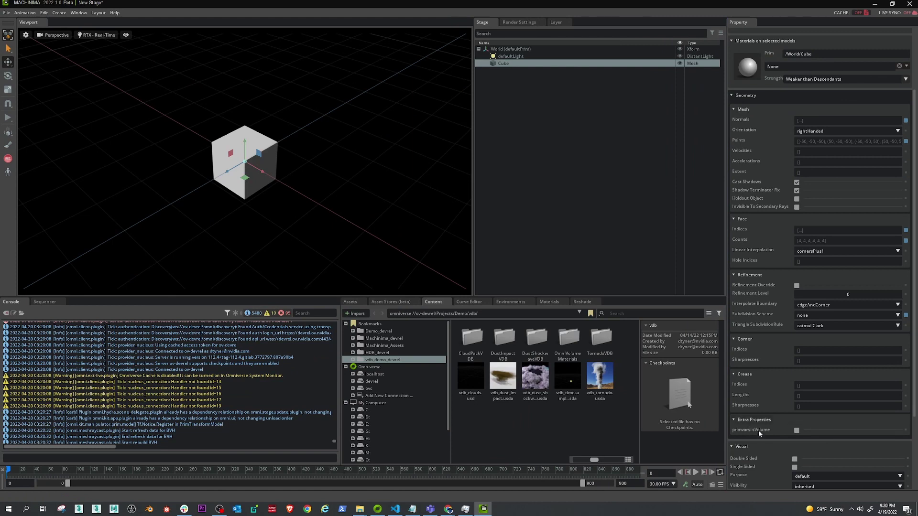
left_click(796, 431)
Check Flow, Flow in Path-Traced Mode and its path-traced Shadows in Render Settings > Common.
left_click(517, 22)
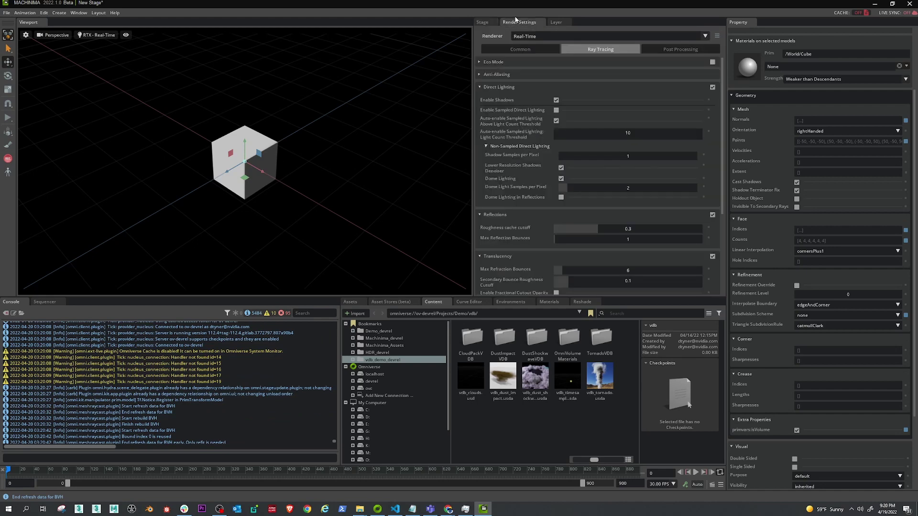
left_click(521, 48)
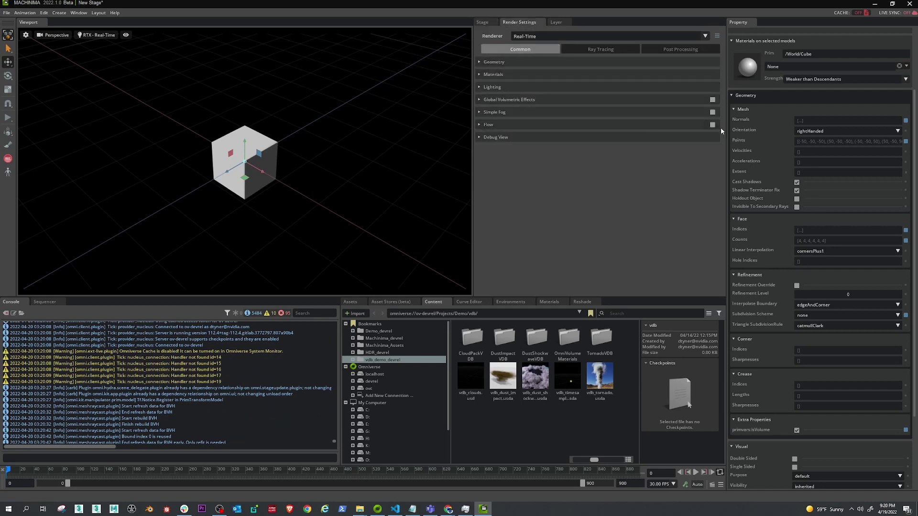
left_click(713, 125)
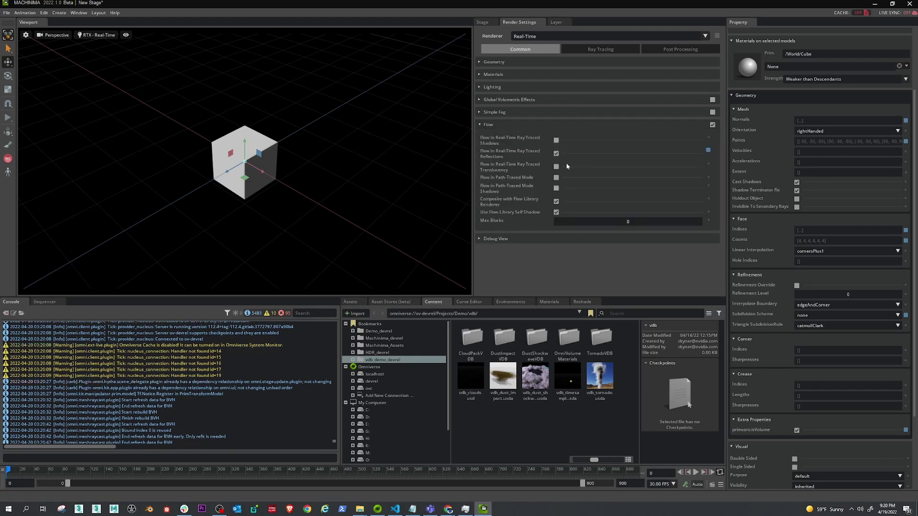
left_click(556, 177)
left_click(557, 188)
left_click_drag(474, 247, 559, 247)
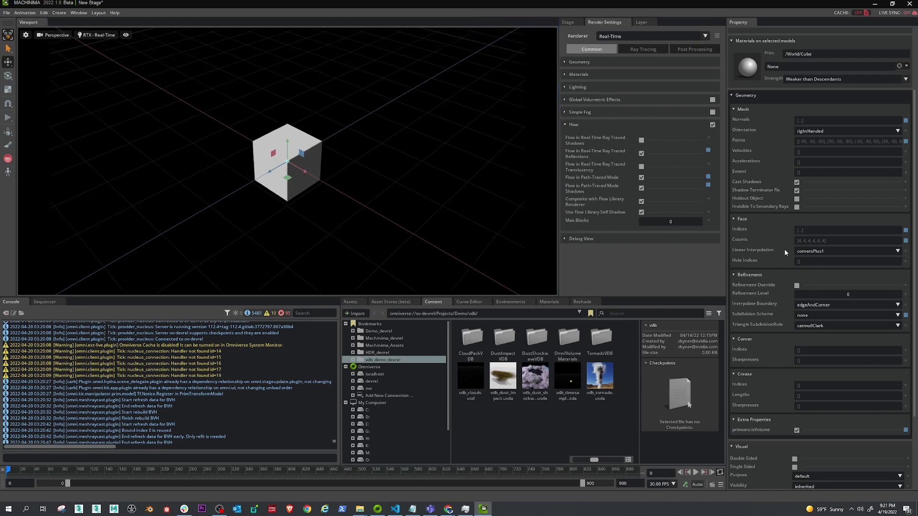
left_click(568, 22)
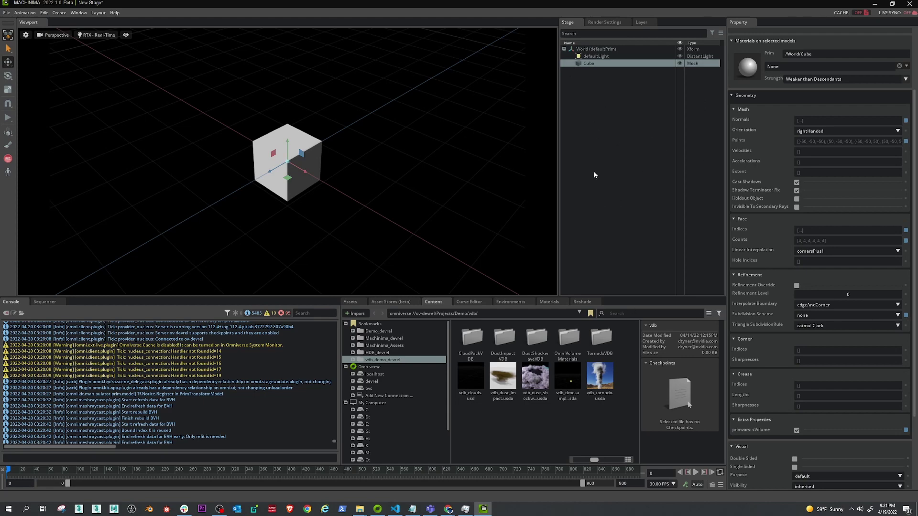
Create an OmniVolumeDensity material under Looks and drop it onto the cube in the viewport.
left_click(590, 89)
right_click(590, 90)
mouse_move(621, 106)
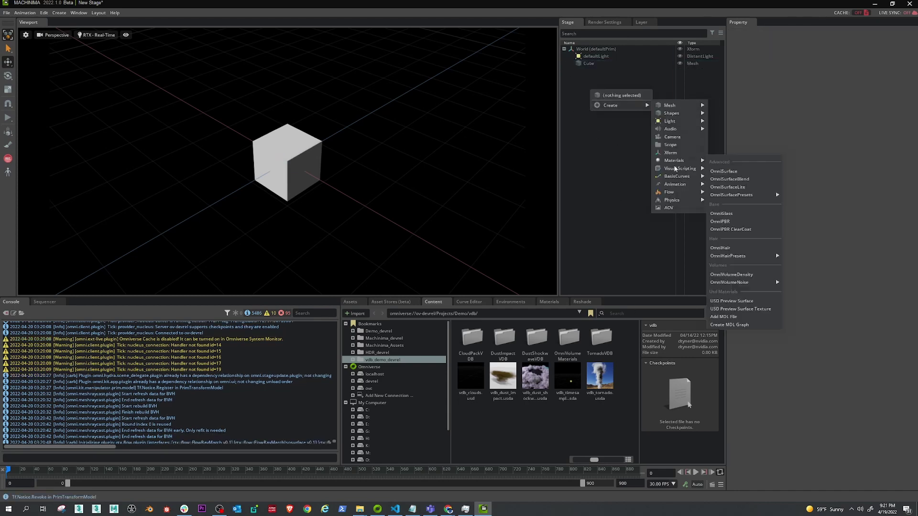
mouse_move(687, 161)
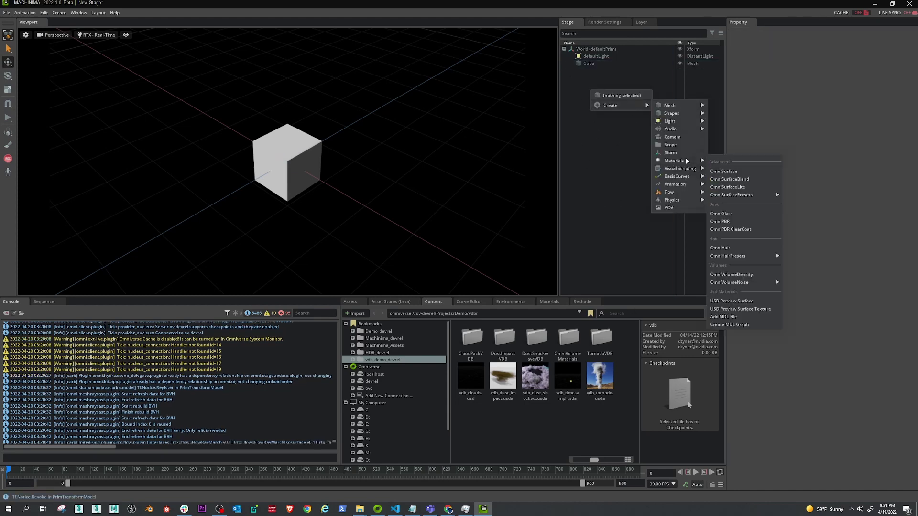
left_click(738, 274)
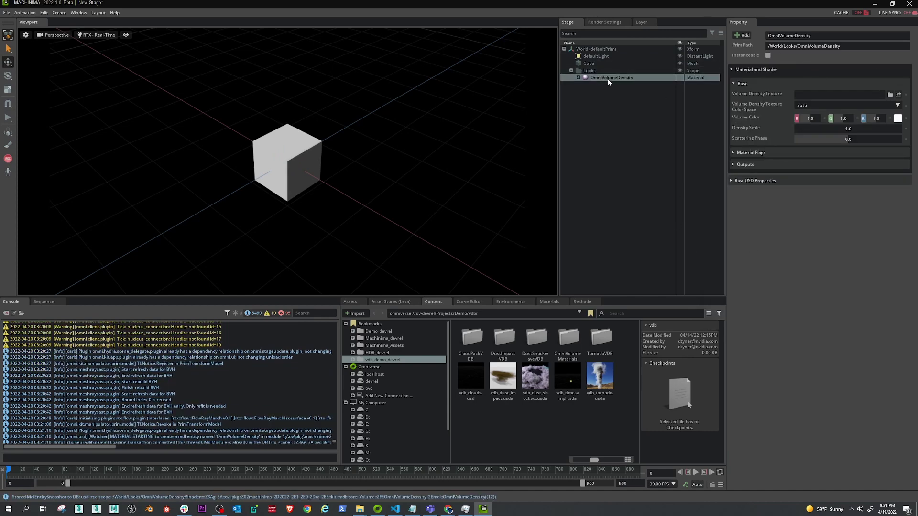
left_click_drag(607, 79, 293, 147)
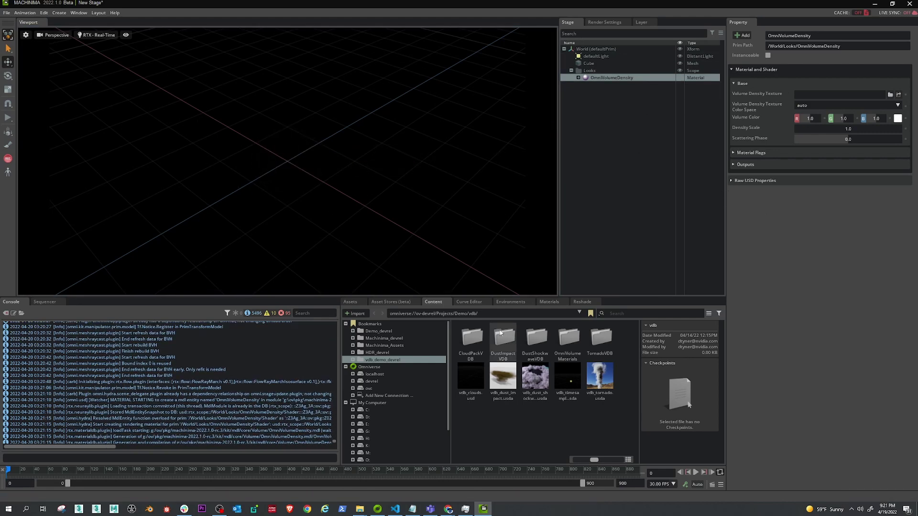
Set Volume Density Texture to tornado_0000.vdb from Bookmarks > vdb_demo_devrel > TornadoVDB.
left_click(890, 94)
left_click(285, 180)
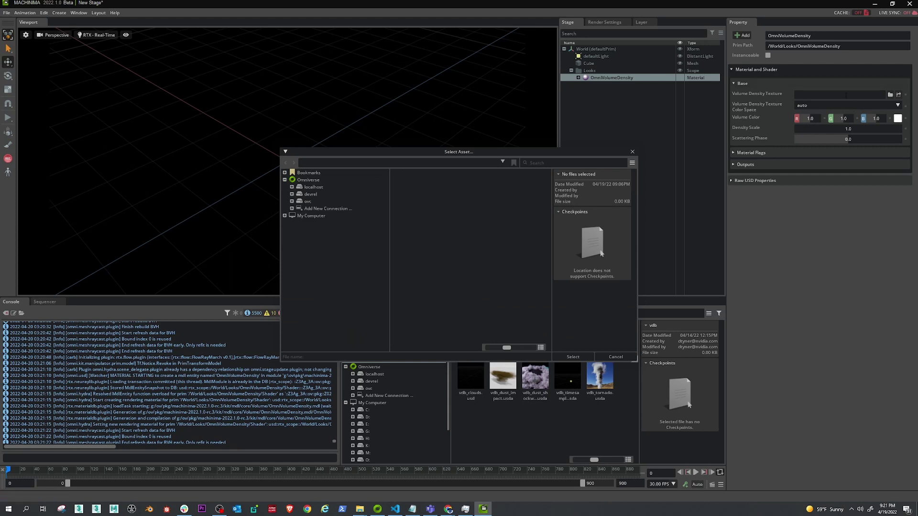
left_click(285, 172)
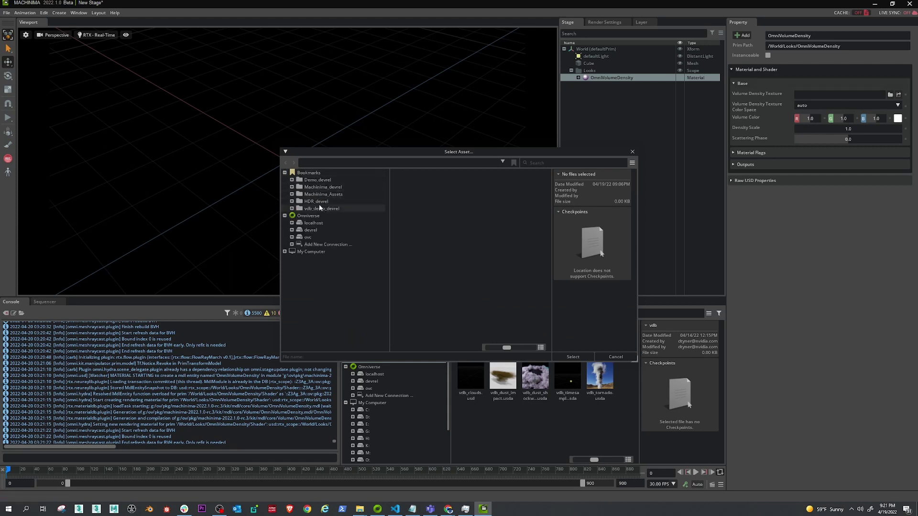
left_click(320, 207)
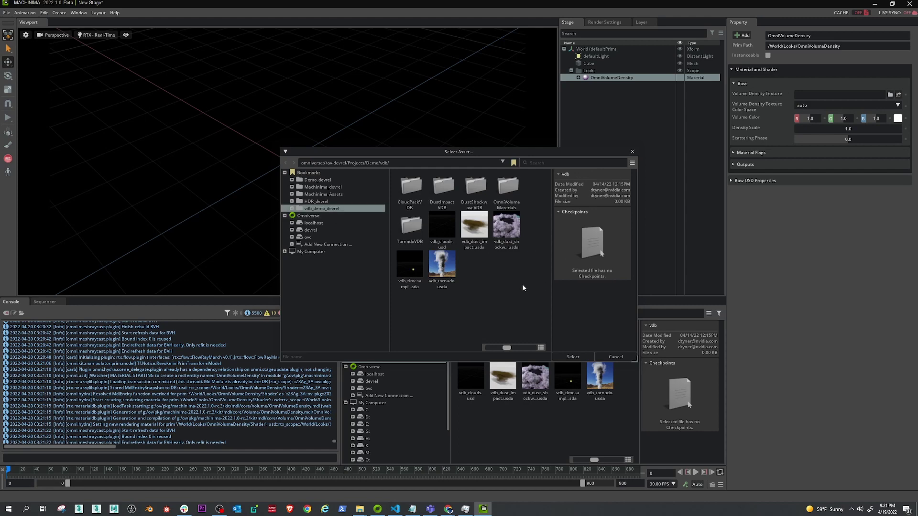
double_click(411, 227)
left_click(405, 187)
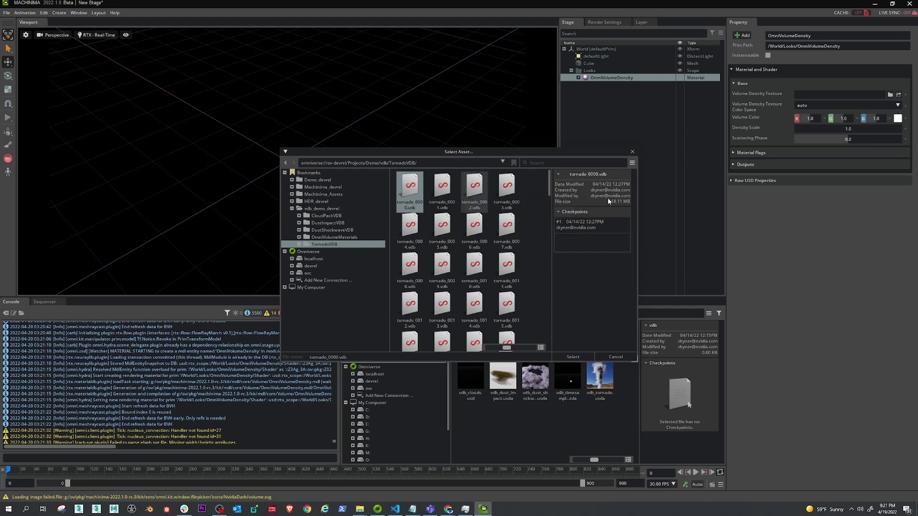
left_click(573, 357)
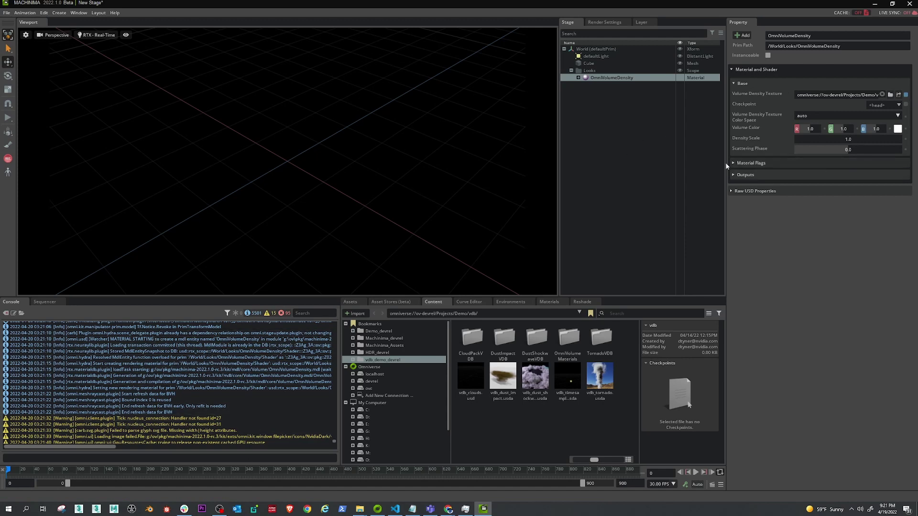
Switch the viewport to RTX - Interactive (Path Tracing) and pull the camera back.
left_click(86, 36)
left_click(115, 51)
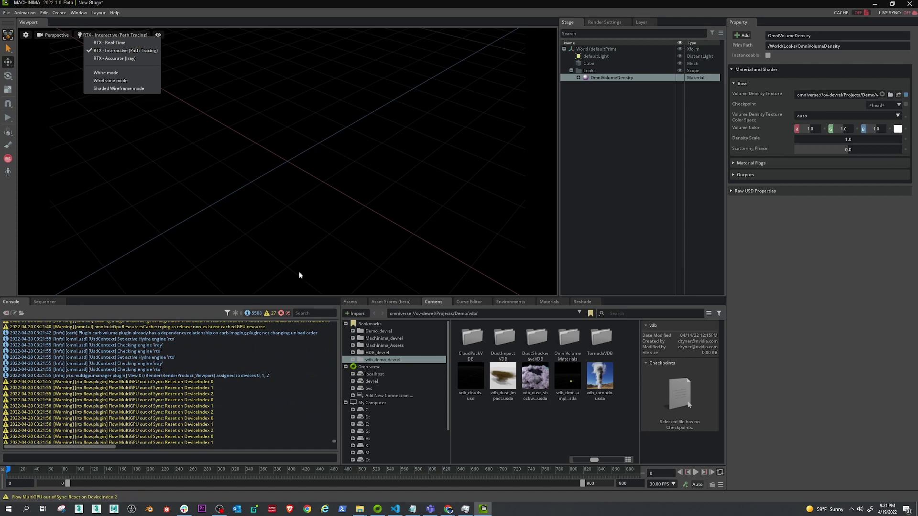
left_click(45, 302)
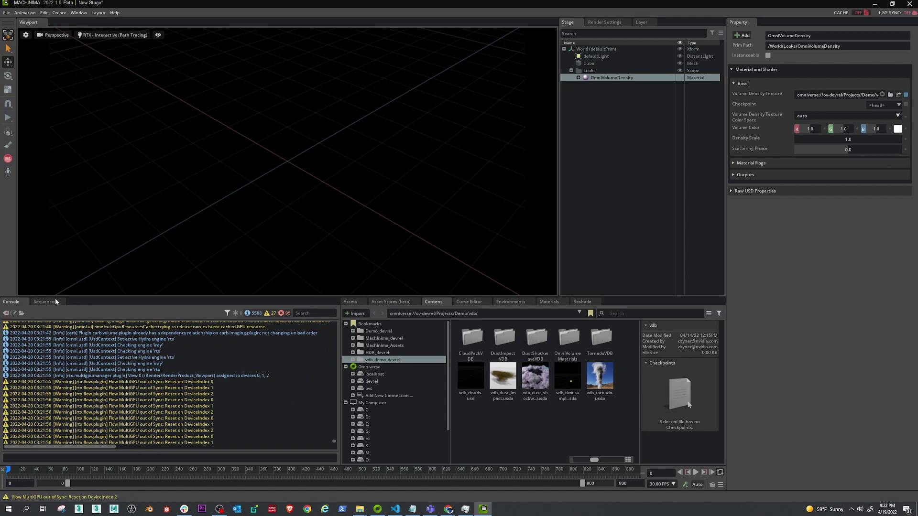
middle_click_drag(230, 205, 289, 217)
mouse_move(294, 210)
right_mouse_down()
mouse_move(288, 222)
mouse_move(289, 211)
mouse_move(299, 212)
right_mouse_up()
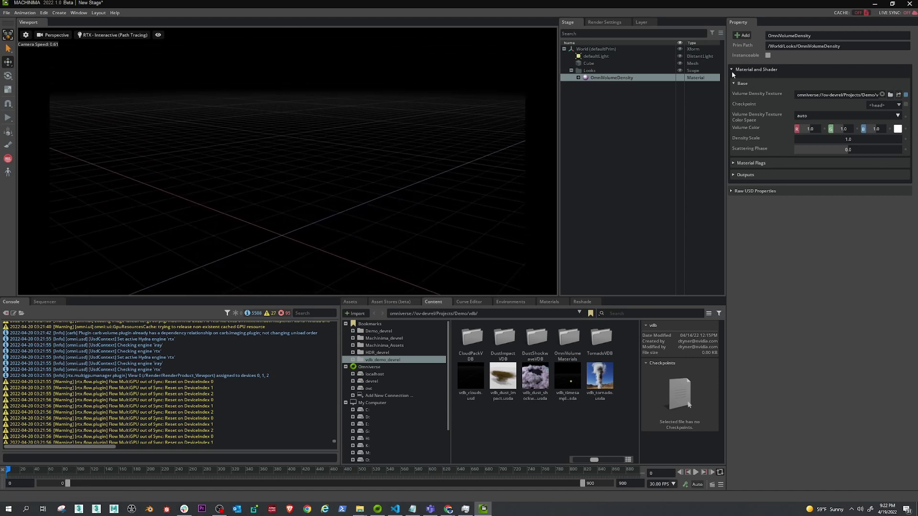
Enable Non-uniform Volumes in the Path Tracing render settings so the tornado cloud renders.
left_click(604, 22)
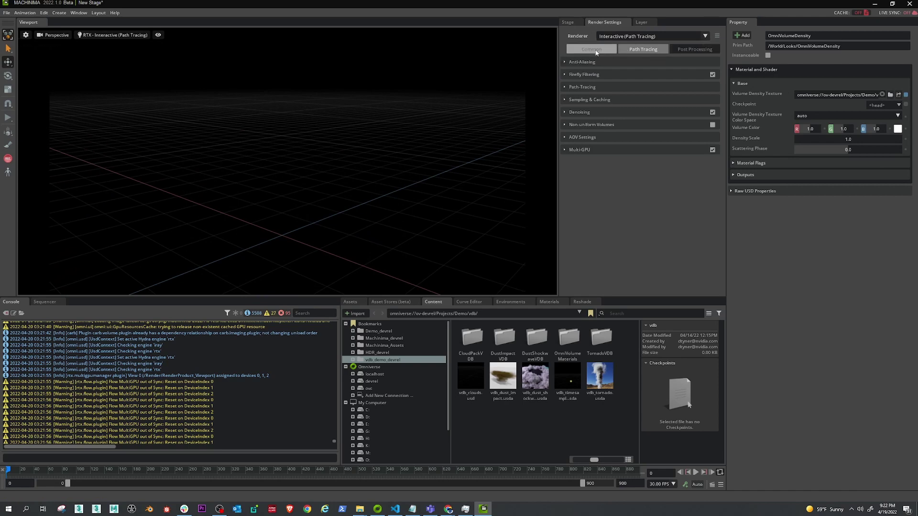
left_click(712, 125)
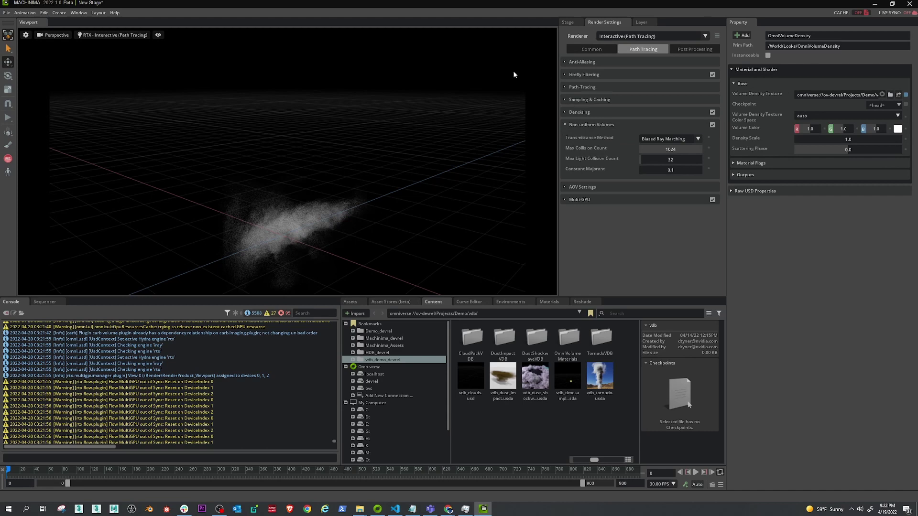
left_click(567, 22)
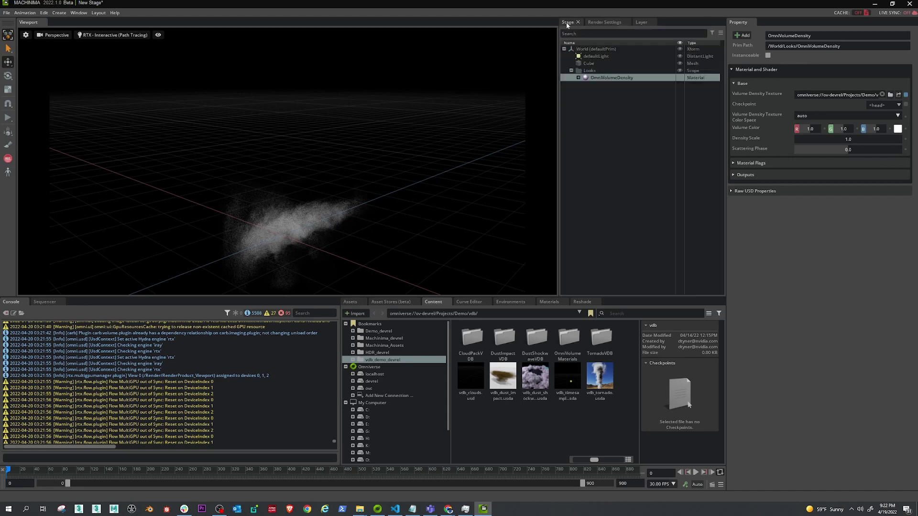
Rotate the Cube -90 on X and raise it to Y 293.31815 above the grid.
left_click(599, 64)
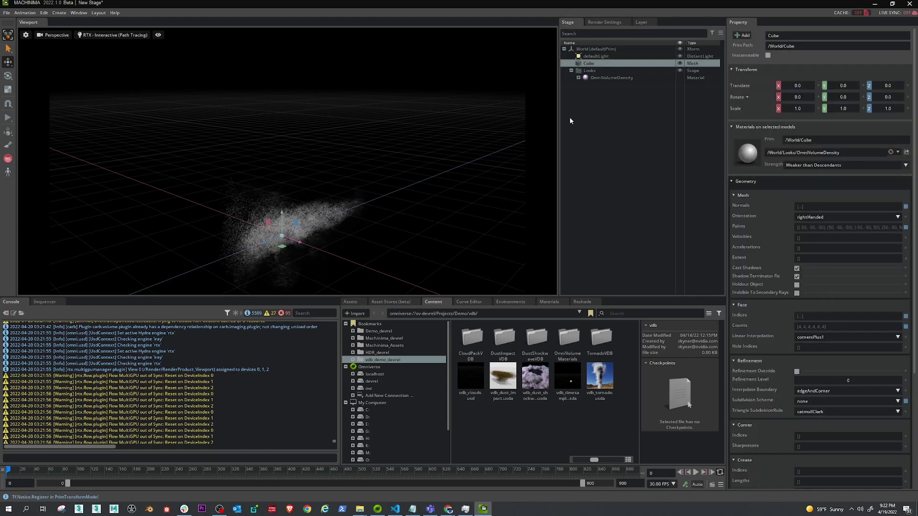
double_click(796, 97)
type("-90")
key("Return")
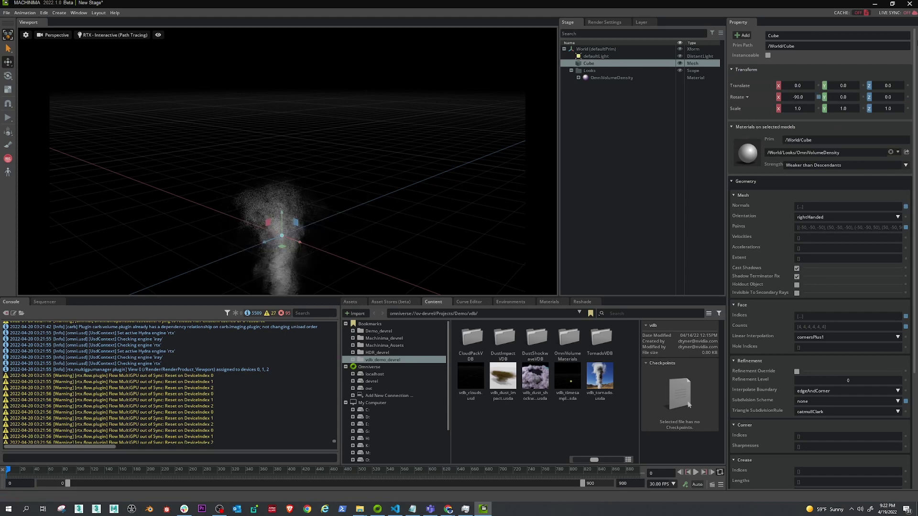
left_click_drag(284, 216, 254, 47)
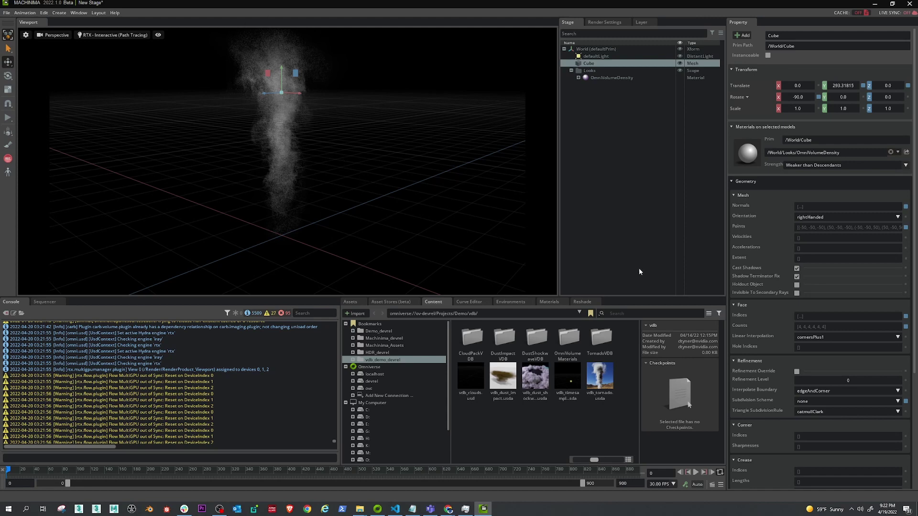
Save the scene as vdb_tornado_2.usda in the Demo/vdb folder and select its thumbnail.
left_click(6, 12)
left_click(28, 96)
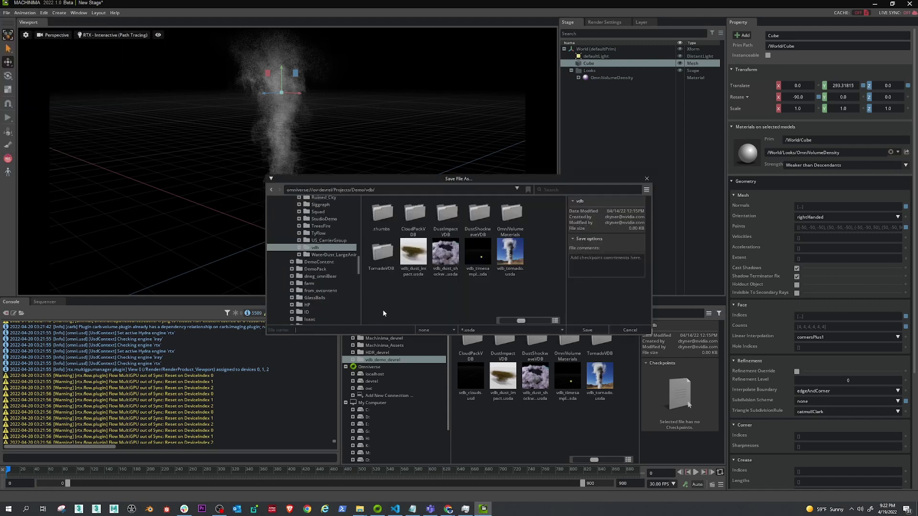
type("vdb_tornado_2")
left_click(587, 330)
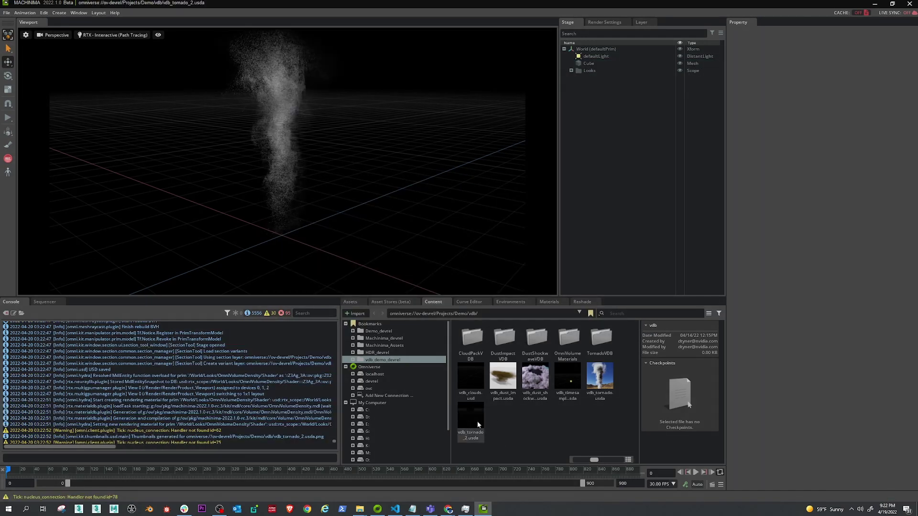
left_click(477, 424)
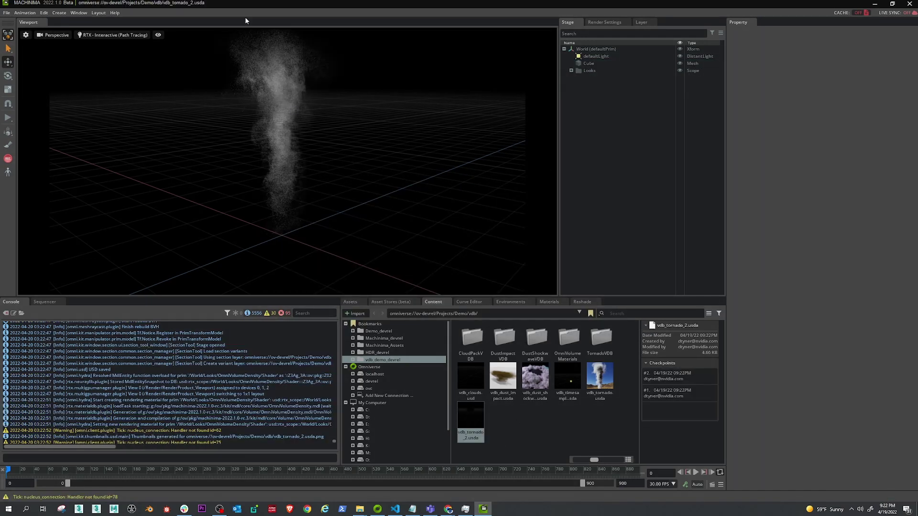
left_click(79, 13)
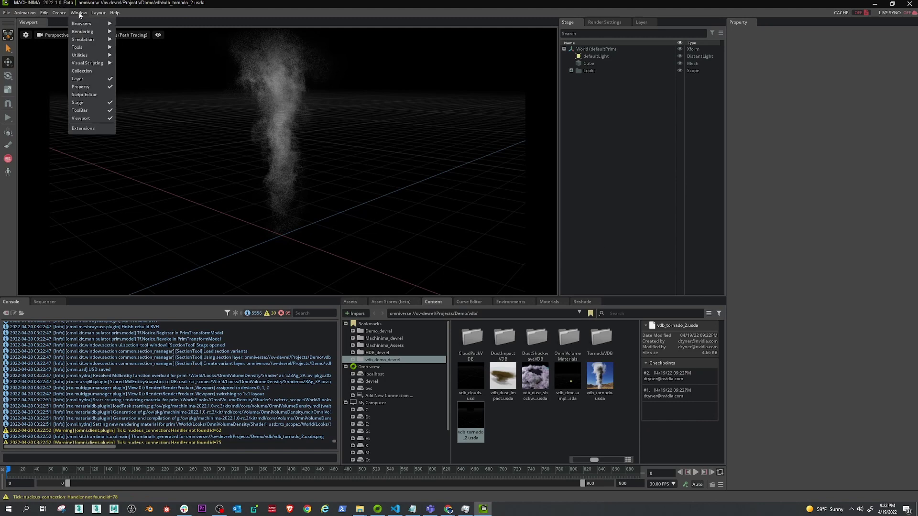
left_click(82, 128)
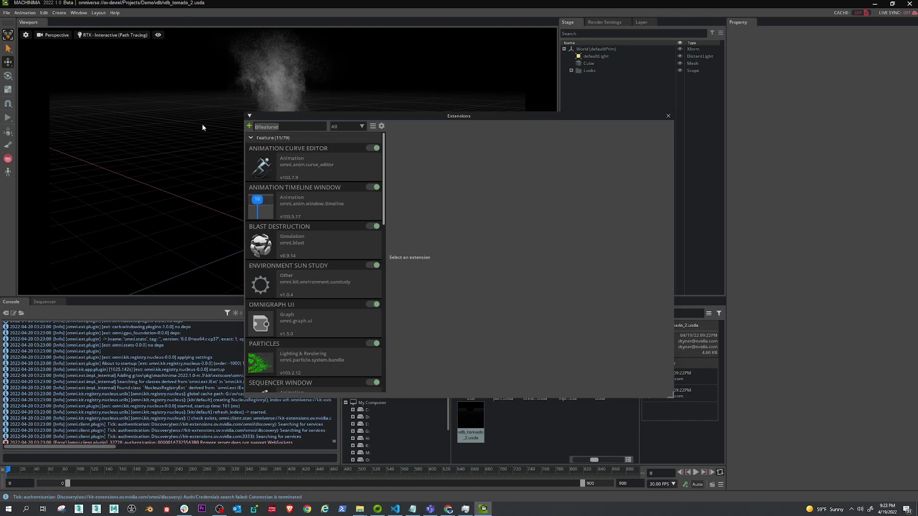
type("usda")
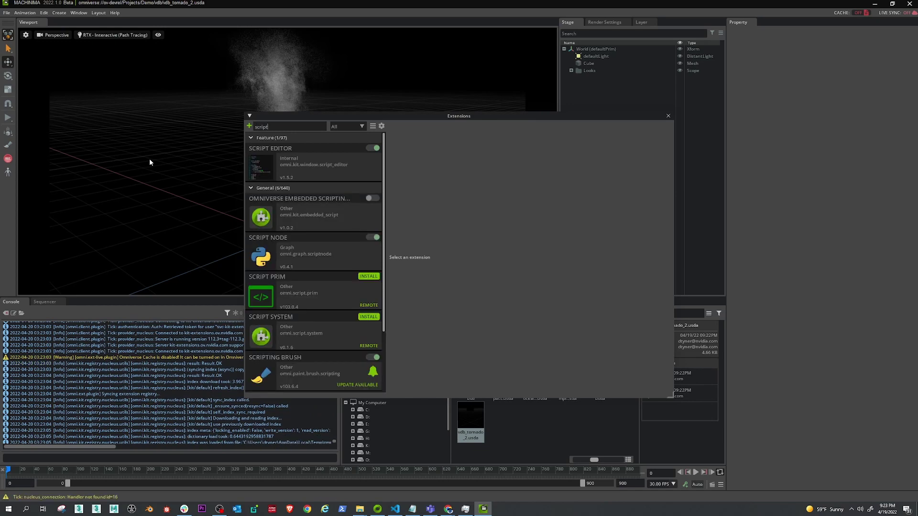
left_click(668, 116)
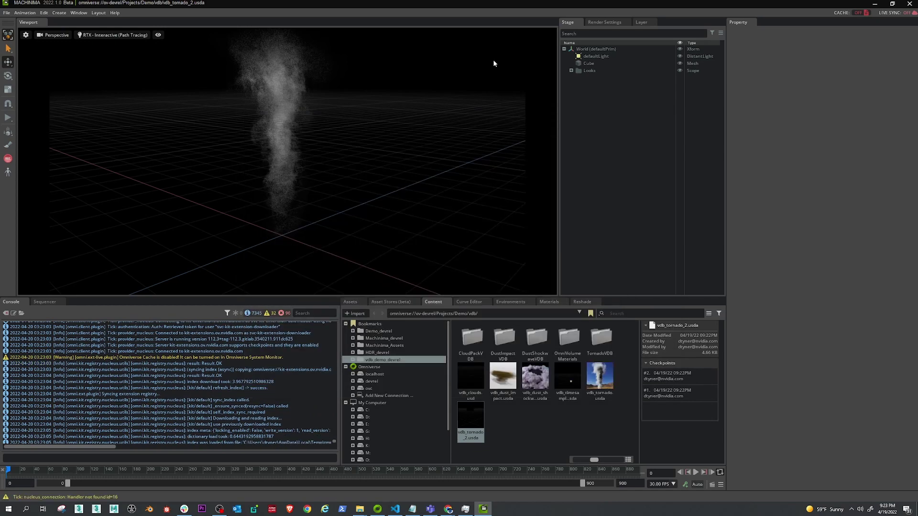
left_click(78, 13)
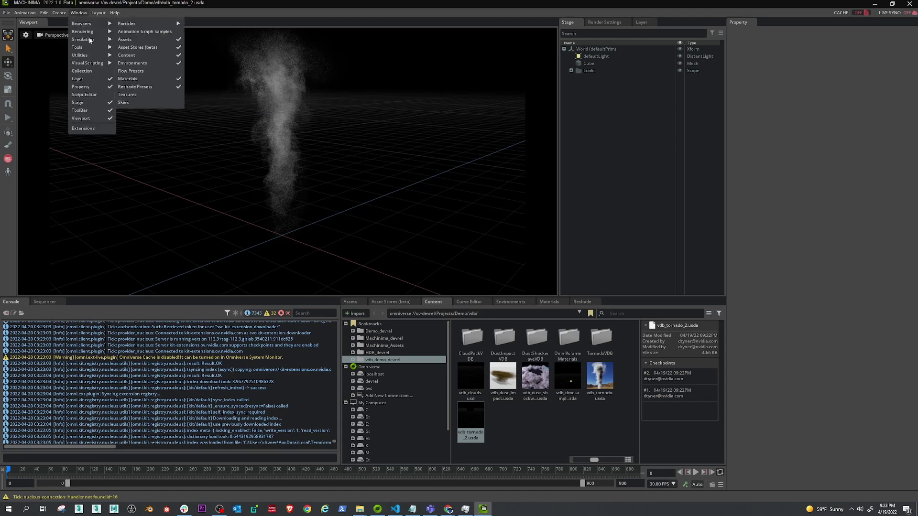
Dock the Script Editor on the right with the list_vdb script, and bring up C:\temp in File Explorer.
left_click(84, 95)
left_click_drag(174, 35, 709, 224)
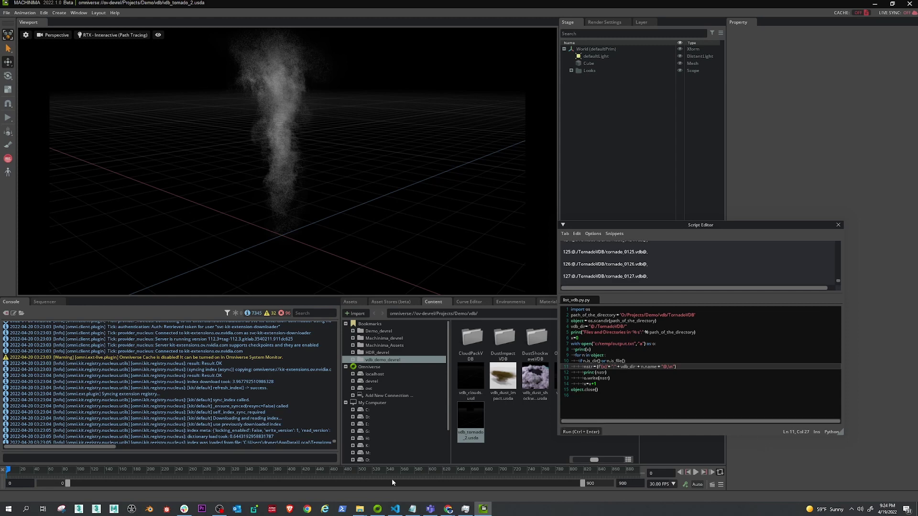
mouse_move(360, 508)
left_click(359, 508)
left_click(56, 233)
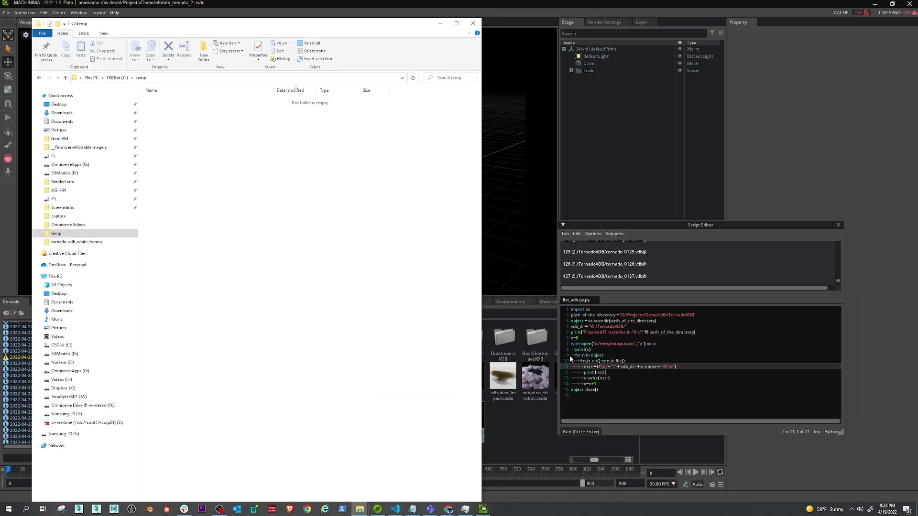
Run the script and open the generated C:\temp\output.txt listing the TornadoVDB frame paths in Notepad.
left_click(588, 433)
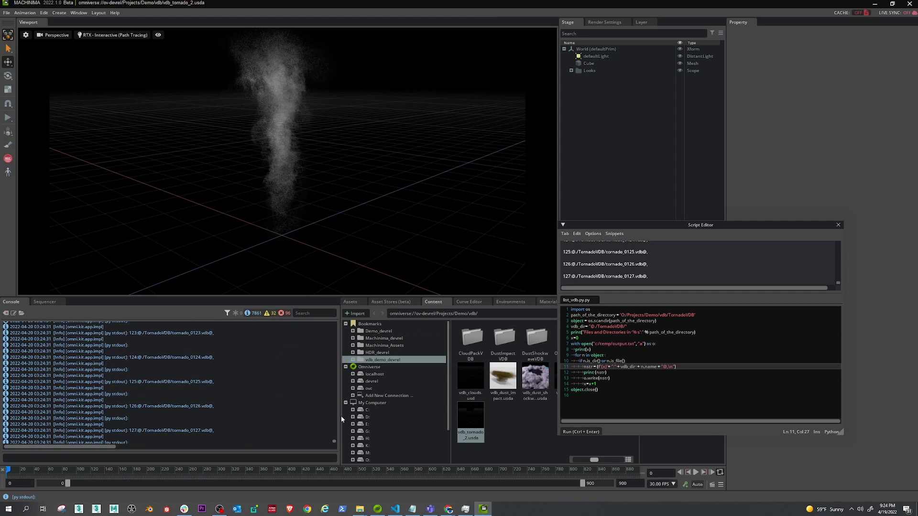
key("alt+Tab")
left_click(163, 101)
double_click(163, 100)
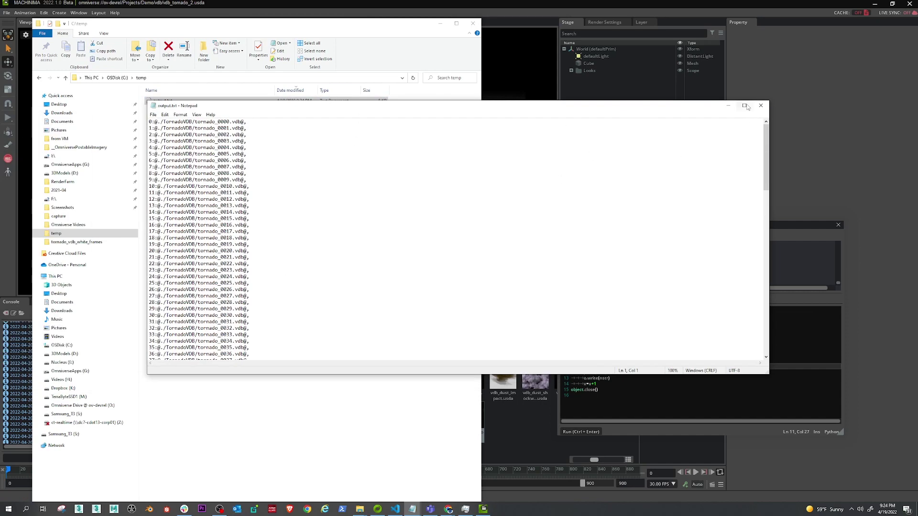
Close Notepad, minimize File Explorer and close the Script Editor to return to the tornado scene.
left_click(760, 105)
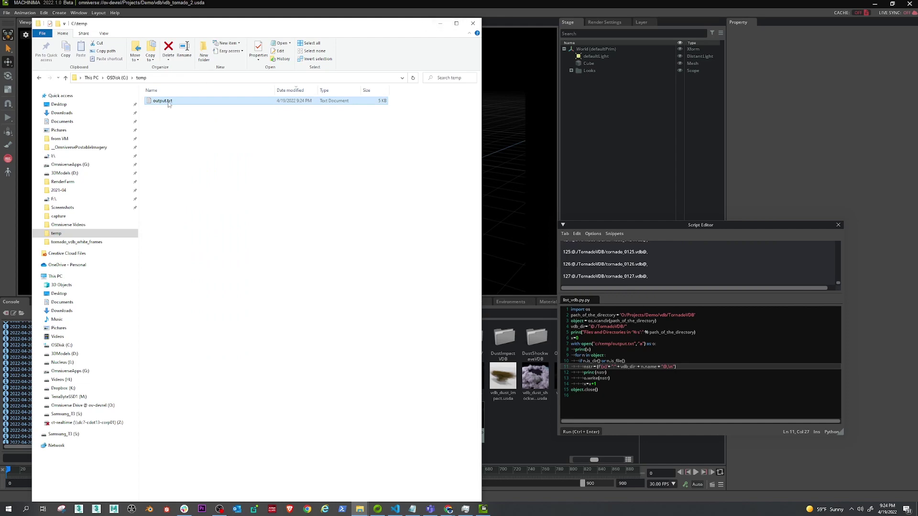
left_click(439, 24)
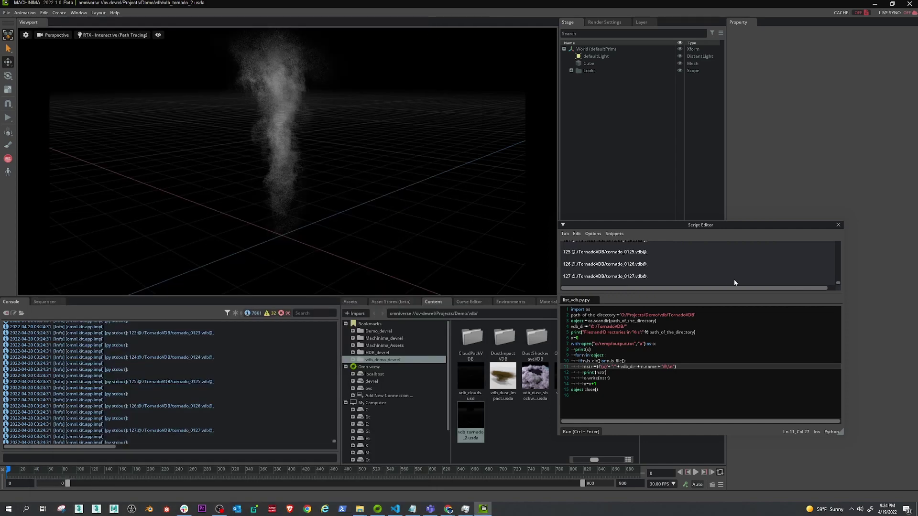
left_click(838, 225)
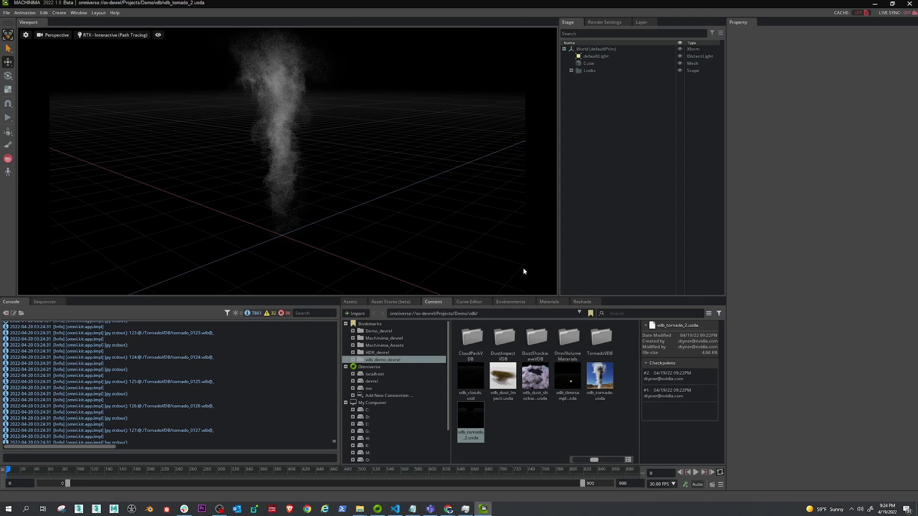
Open vdb_tornado_2.usda in VS Code via Edit... and scroll to the OmniVolumeDensity shader's tornado_0000.vdb texture.
right_click(476, 417)
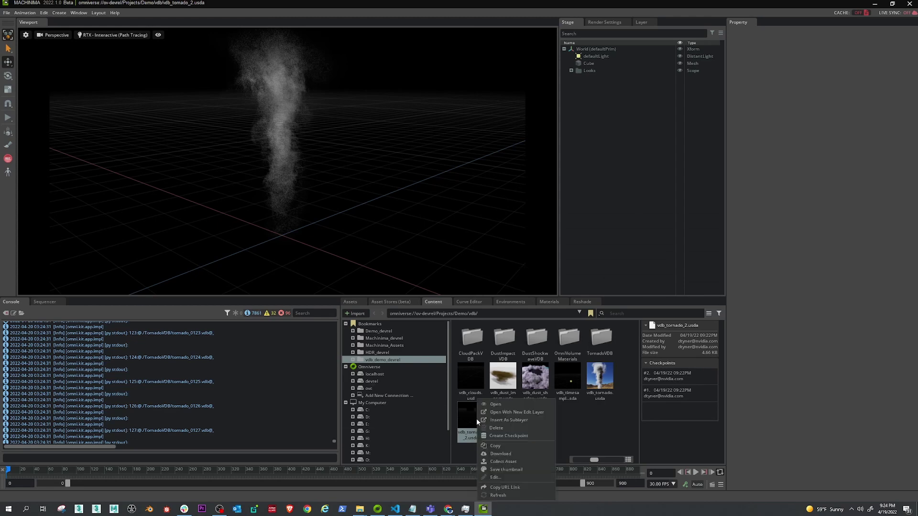
left_click(496, 479)
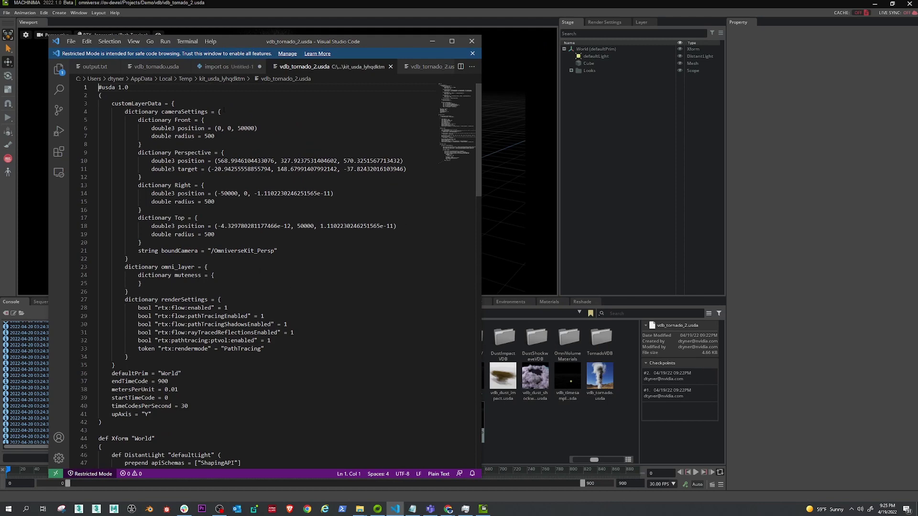
scroll(217, 285, "down", 20)
scroll(224, 361, "down", 5)
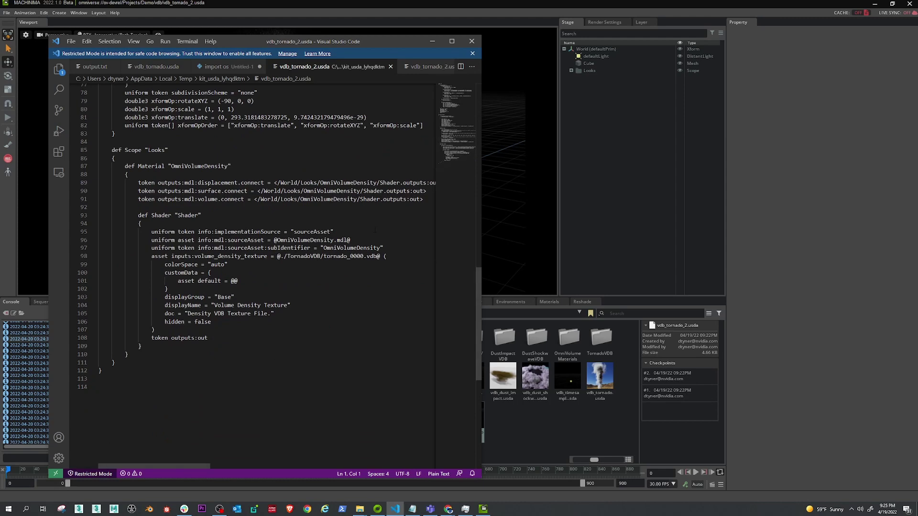
Copy the timeSamples line from vdb_tornado.usda into vdb_tornado_2.usda after the texture block, adding a closing brace.
left_click(160, 66)
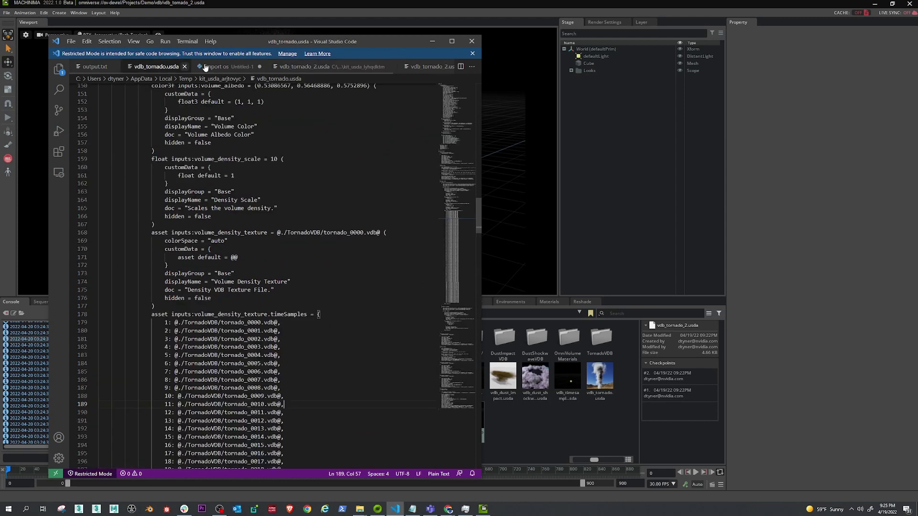
left_click_drag(320, 314, 152, 313)
key("ctrl+c")
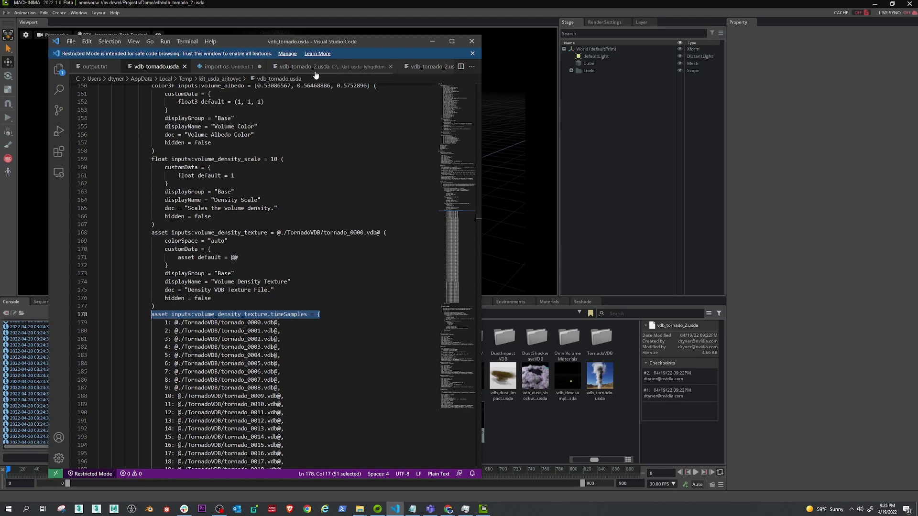
left_click(316, 66)
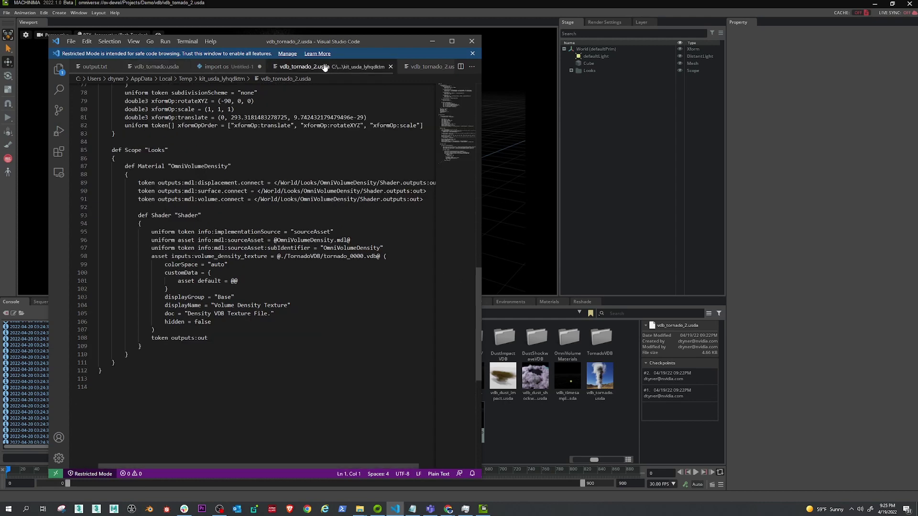
left_click(168, 330)
key("Return")
key("ctrl+v")
key("Return")
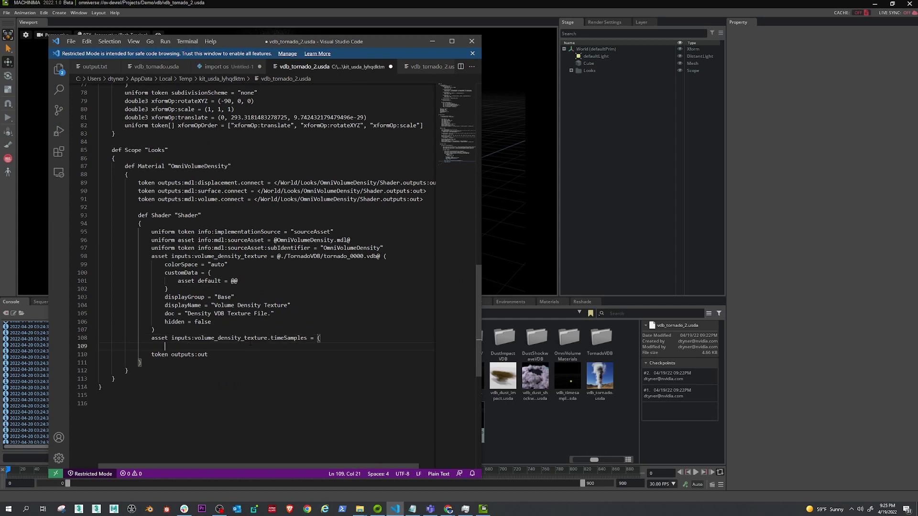
type("}")
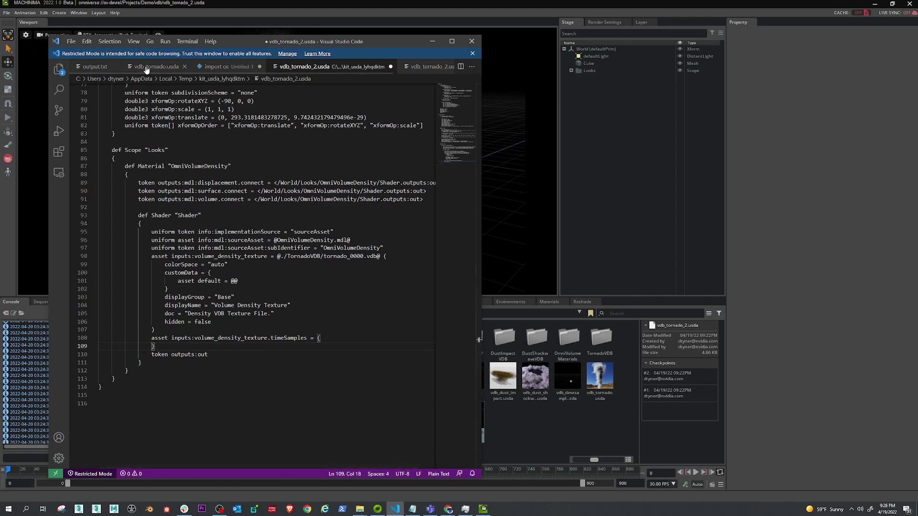
Paste all 128 frame paths from output.txt into the timeSamples block, indent them, and save.
left_click(95, 67)
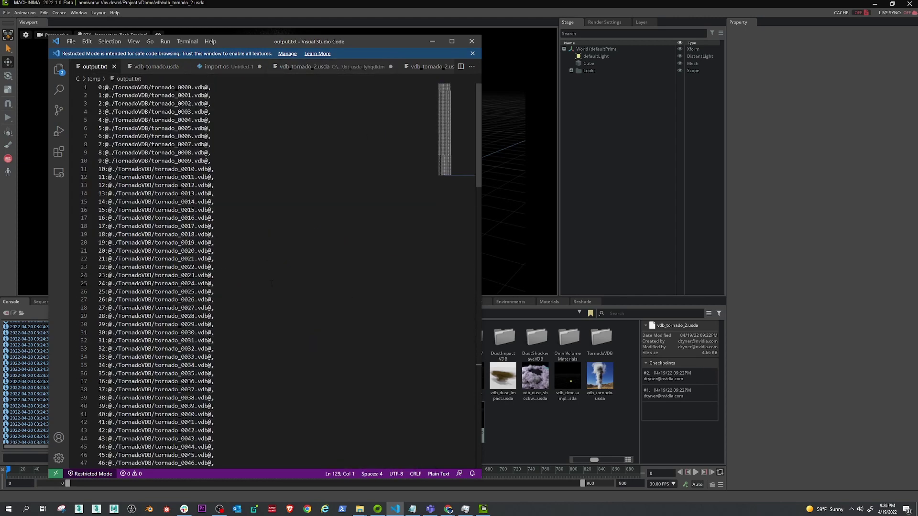
left_click(283, 282)
key("ctrl+a")
key("ctrl+c")
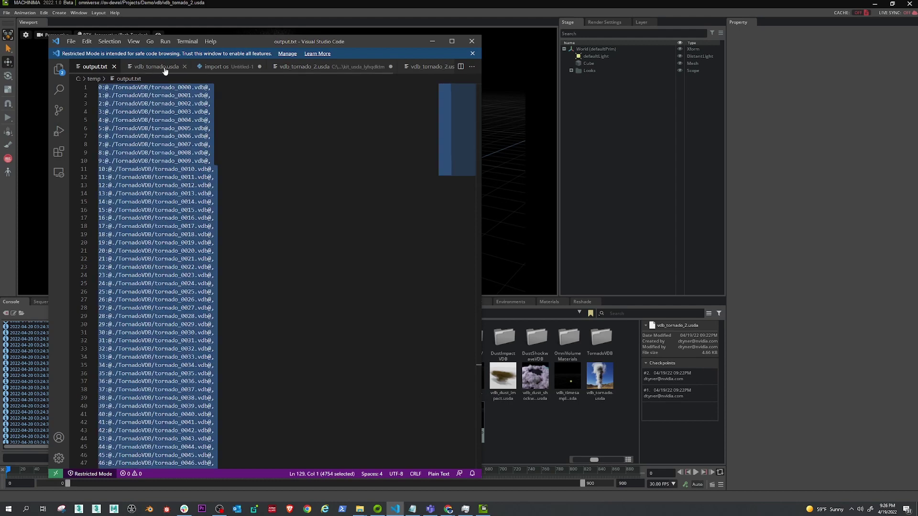
left_click(292, 66)
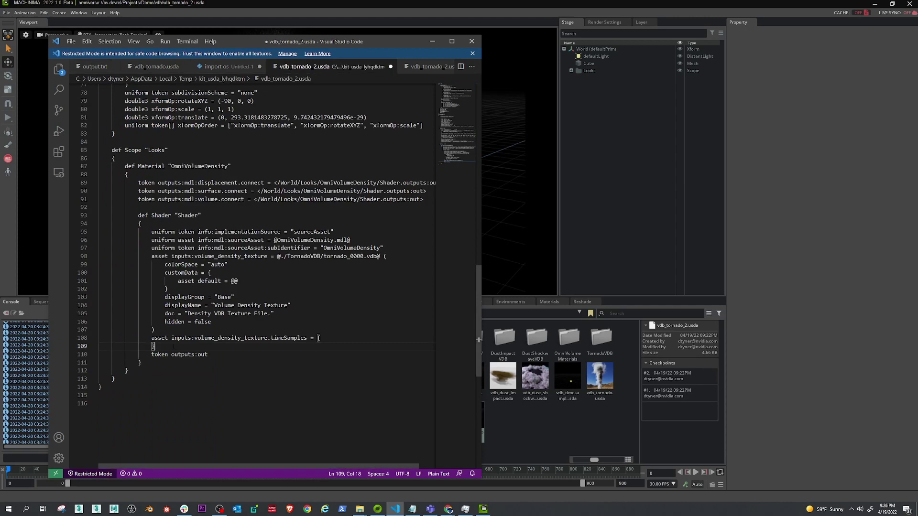
left_click(325, 338)
key("Return")
key("ctrl+v")
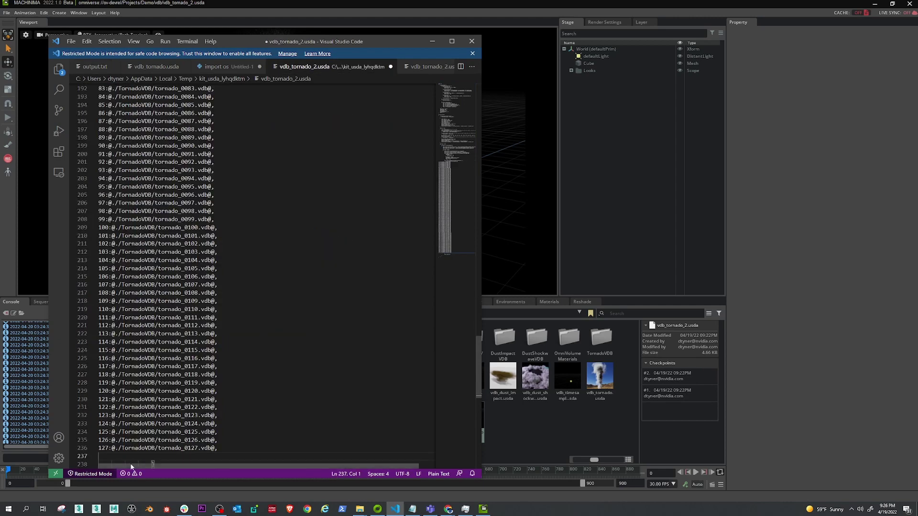
key("shift+Page_Up")
key("shift+Page_Up")
key("shift+Page_Up")
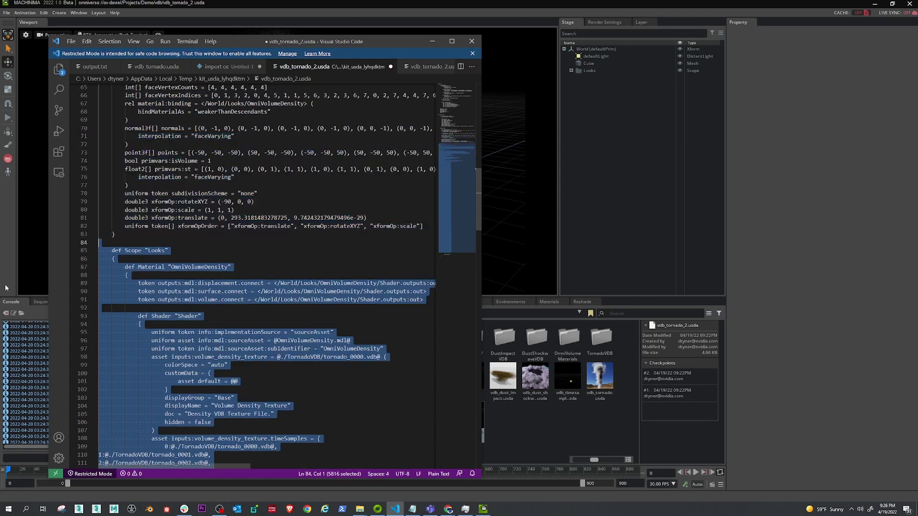
key("shift+Down")
key("shift+Down")
key("shift+Down")
key("shift+Down")
key("shift+Down")
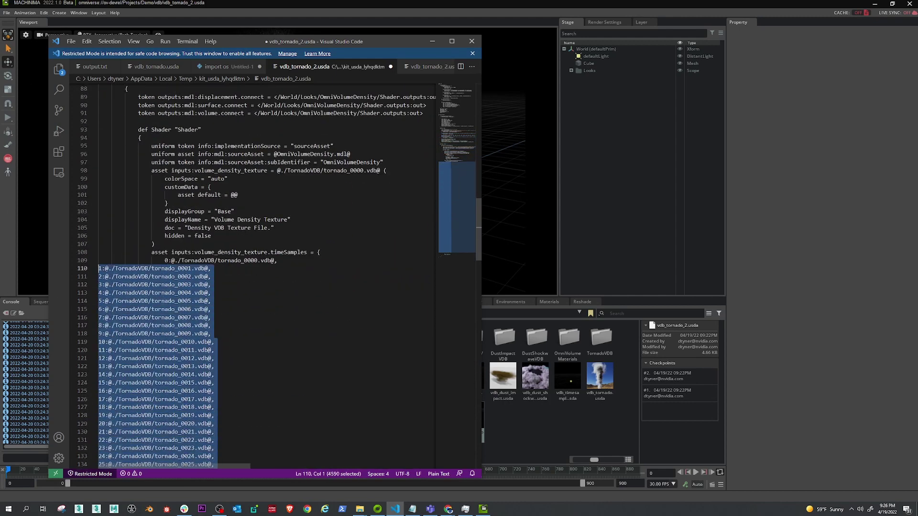
key("Tab")
key("Tab")
key("Tab")
key("Tab")
key("Tab")
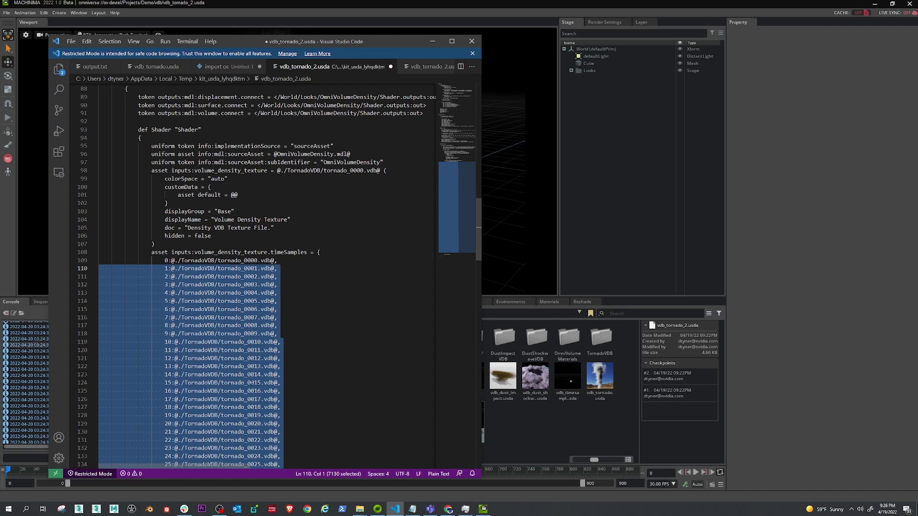
key("Right")
key("ctrl+s")
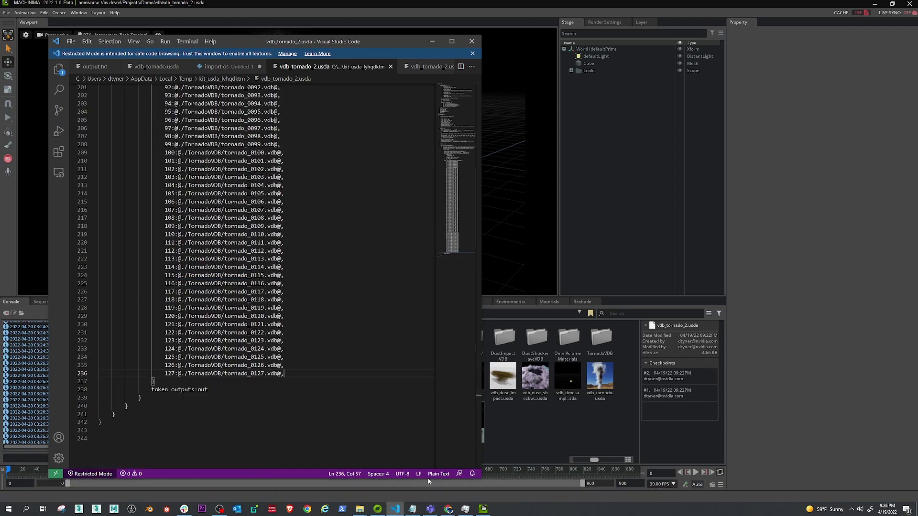
Bring the Machinima tornado scene forward, show the Sequencer timeline, and scrub through the frames.
left_click(522, 8)
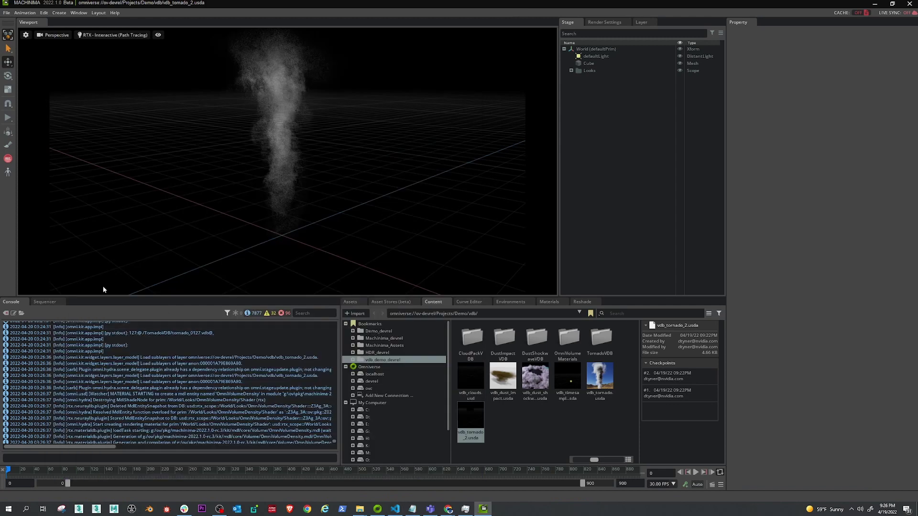
left_click(44, 302)
left_click_drag(62, 327, 93, 325)
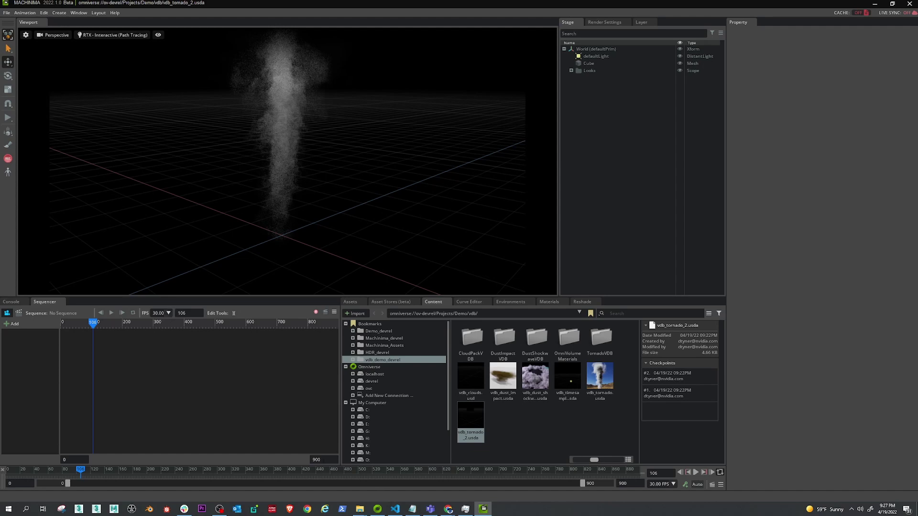
Set the sequence end frame to 127 and scrub back through the animation.
double_click(316, 459)
type("127")
key("Return")
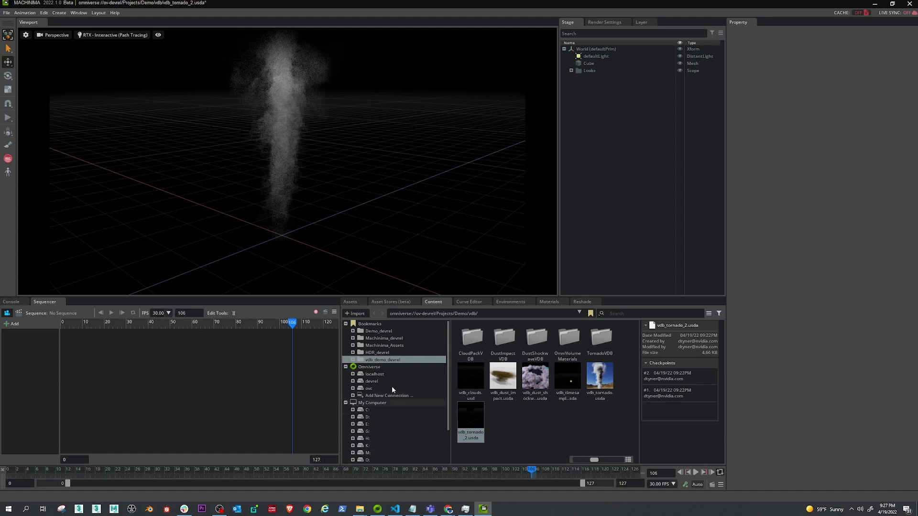
left_click_drag(289, 324, 201, 328)
Switch the frame rate to 24 fps, rescale the end time, and select the OmniVolumeDensity material under Looks.
left_click(168, 313)
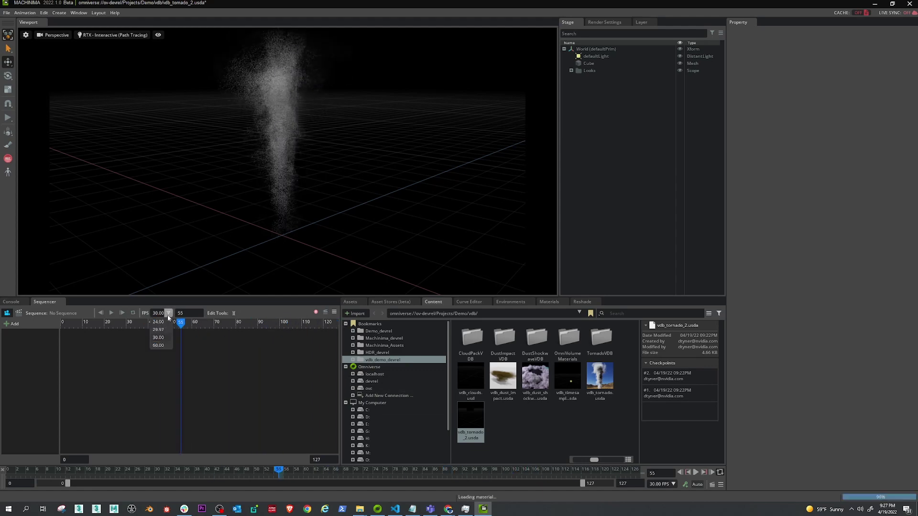
left_click(158, 322)
left_click_drag(254, 324, 276, 353)
left_click(336, 312)
left_click(340, 366)
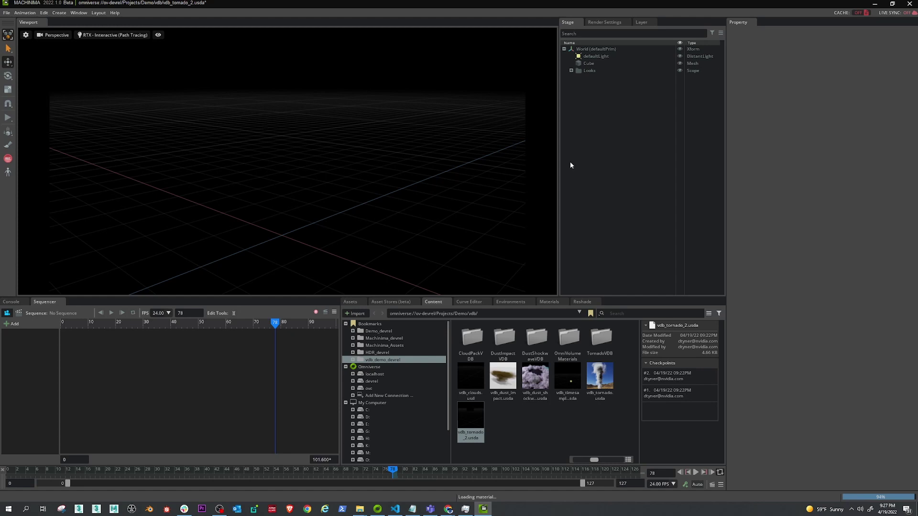
left_click(572, 71)
left_click(611, 77)
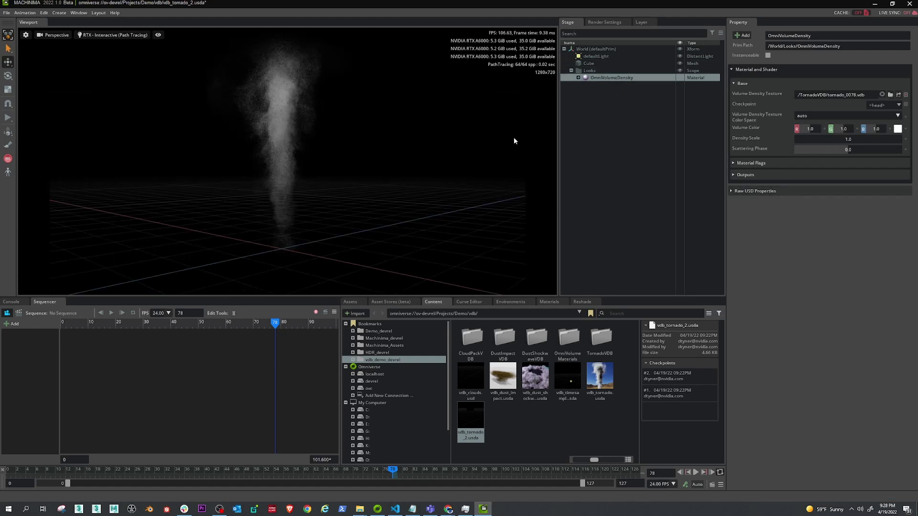
Change the viewport Render Resolution to 1920x1080 from the gear settings.
left_click(26, 35)
left_click(119, 395)
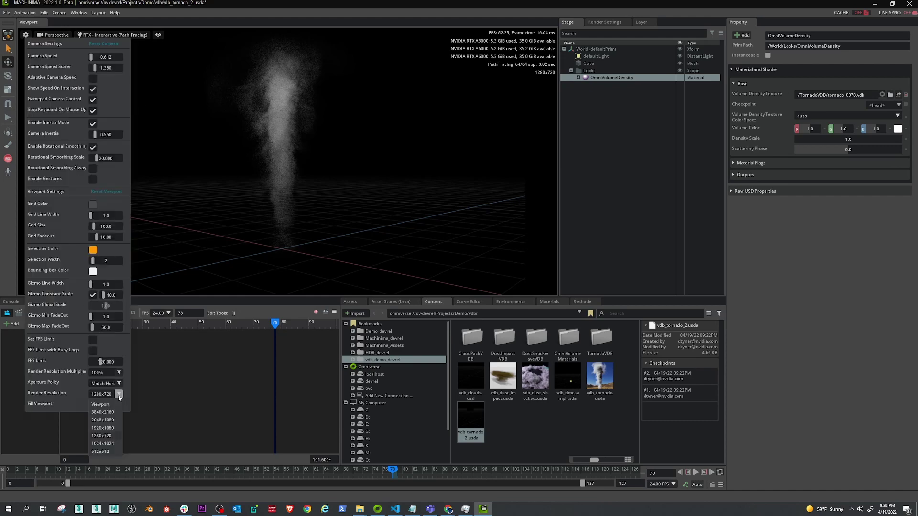
left_click(104, 429)
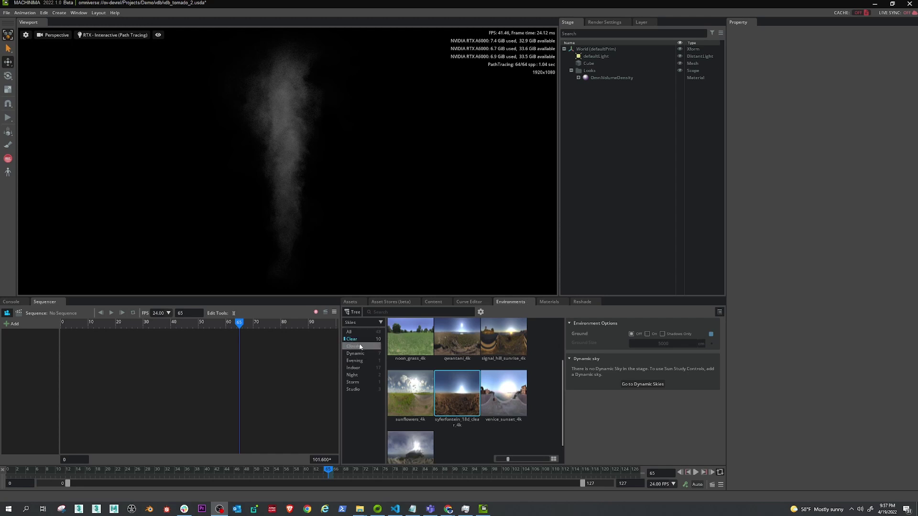
Show all 48 environment skies and scroll through their thumbnails.
left_click(352, 333)
scroll(465, 414, "down", 2)
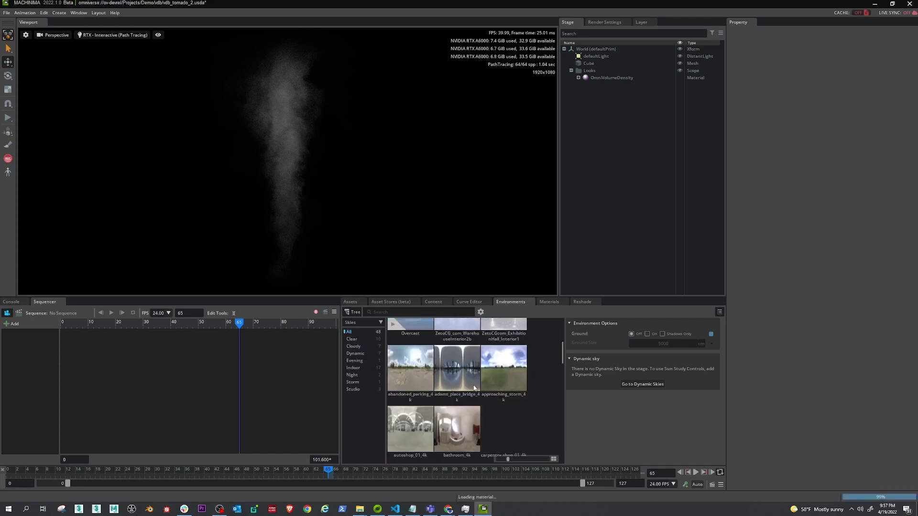
scroll(465, 411, "down", 3)
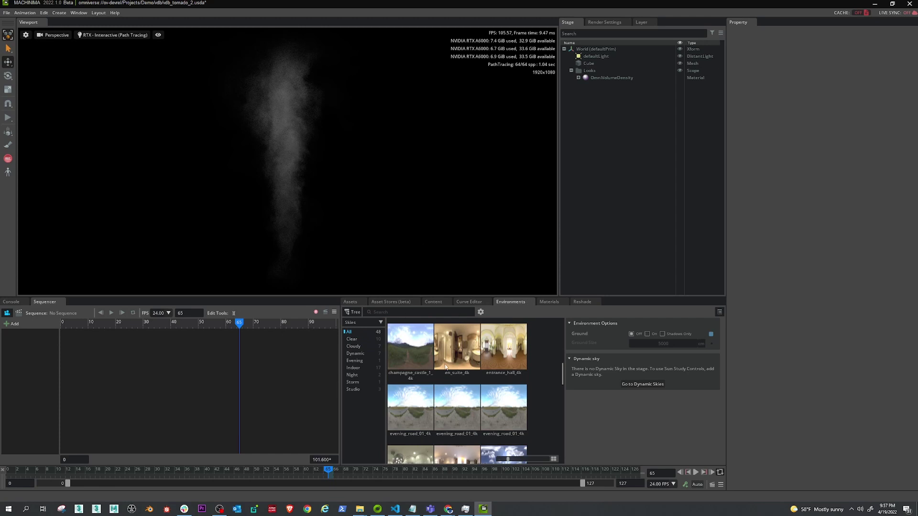
Open the HDR_devrel content folder, check the Snow Field HDRI page, then minimize both Chrome windows.
left_click(425, 303)
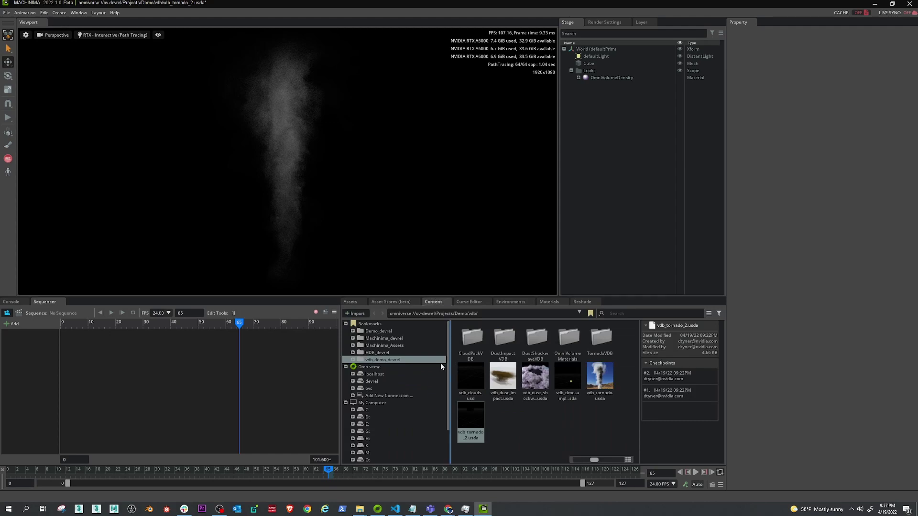
left_click(385, 353)
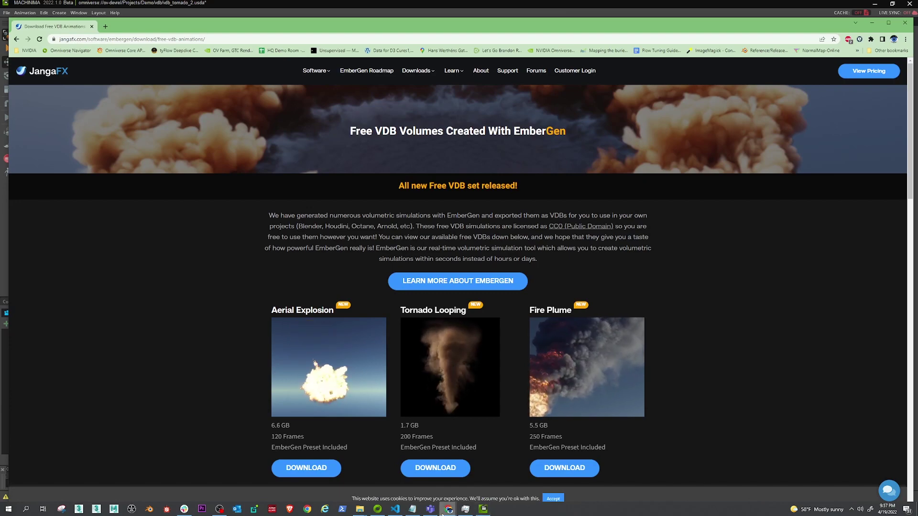
mouse_move(449, 509)
left_click(406, 477)
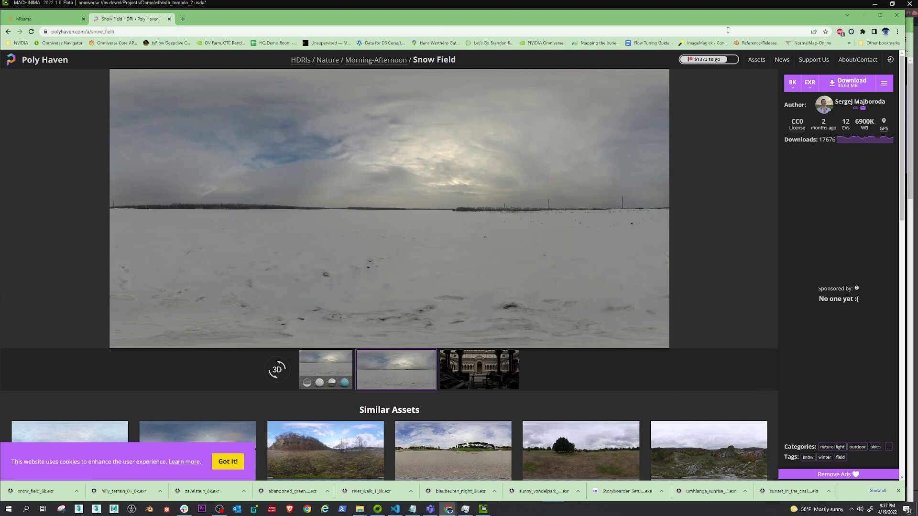
left_click(862, 16)
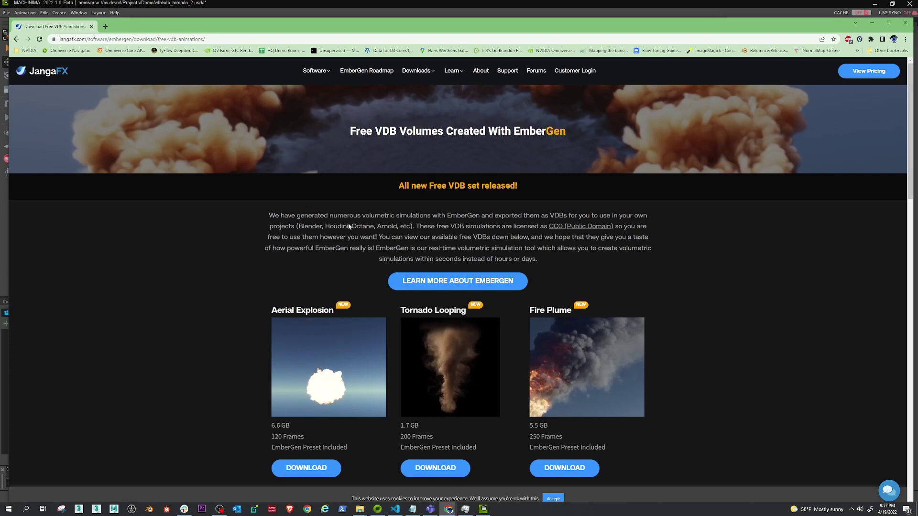
left_click(872, 23)
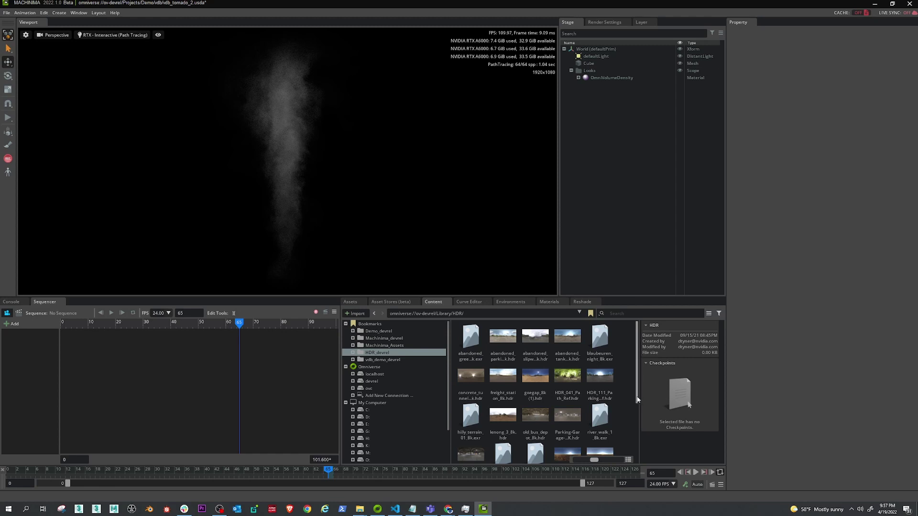
Enlarge the content thumbnails and preview the goegap_8k (1).hdr desert image.
left_click_drag(594, 460, 626, 458)
scroll(586, 418, "down", 5)
double_click(589, 411)
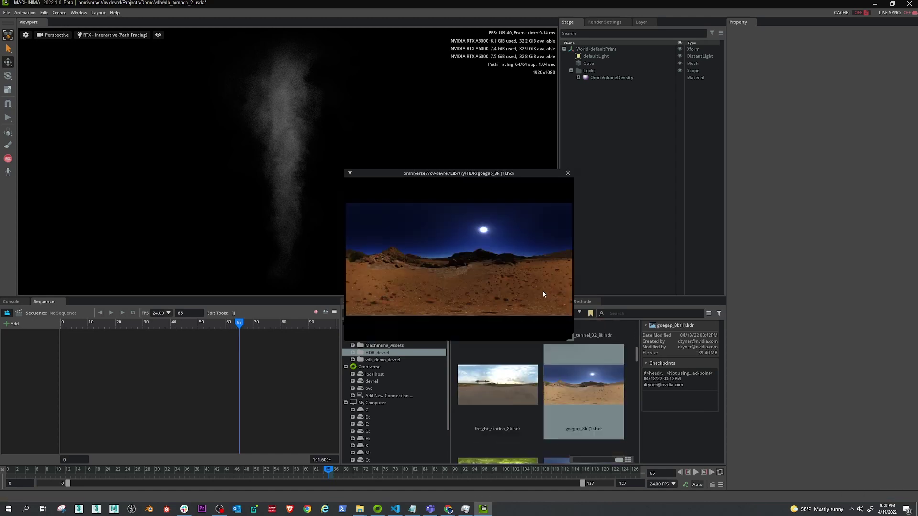
left_click(568, 174)
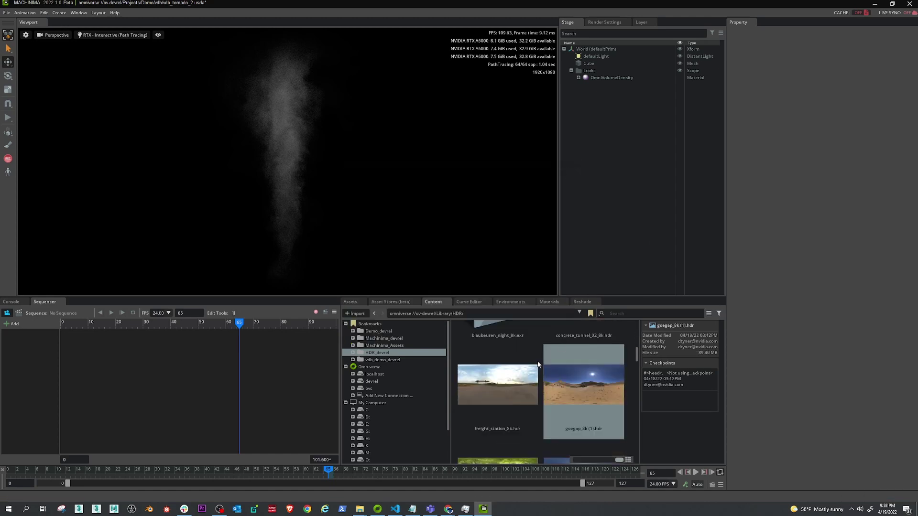
right_click(583, 380)
left_click(562, 397)
Add a Dome Light textured with goegap_8k (1).hdr, rotated to Y -76.6, and fly over the desert.
right_click(585, 96)
mouse_move(621, 110)
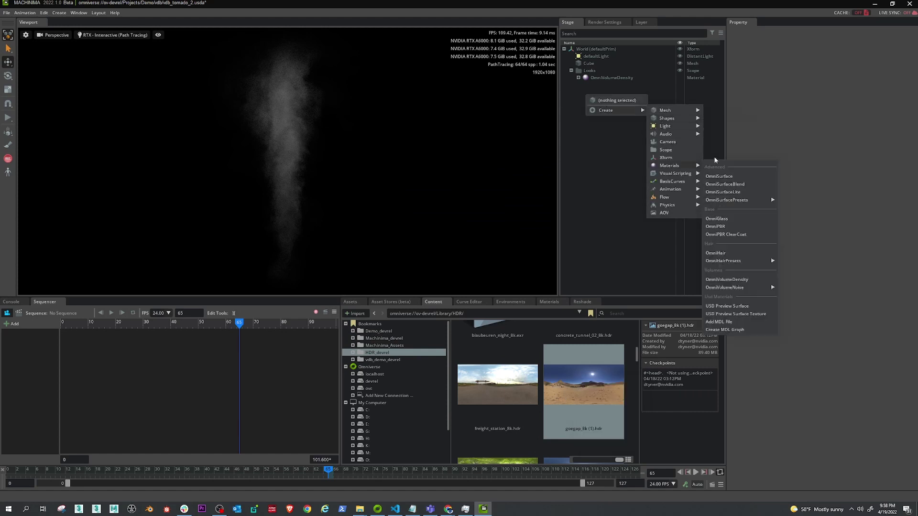
mouse_move(687, 127)
left_click(717, 165)
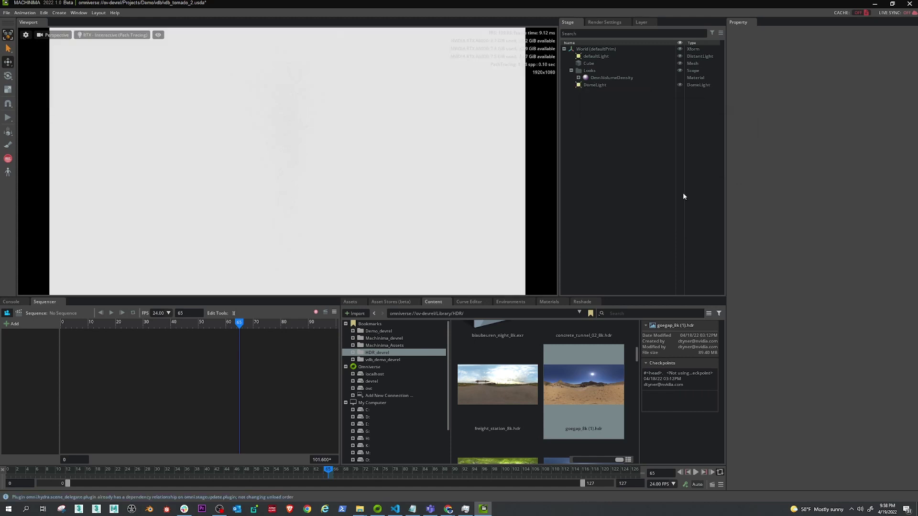
left_click(604, 86)
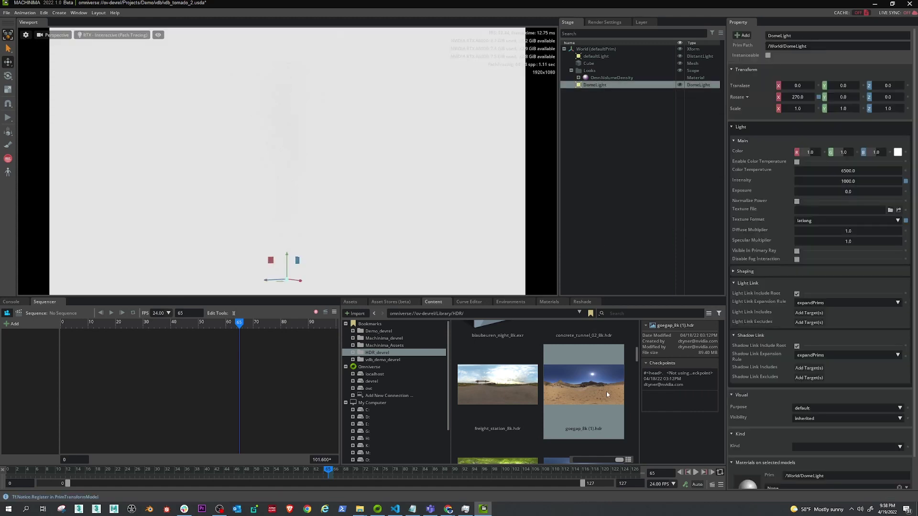
left_click_drag(589, 391, 821, 210)
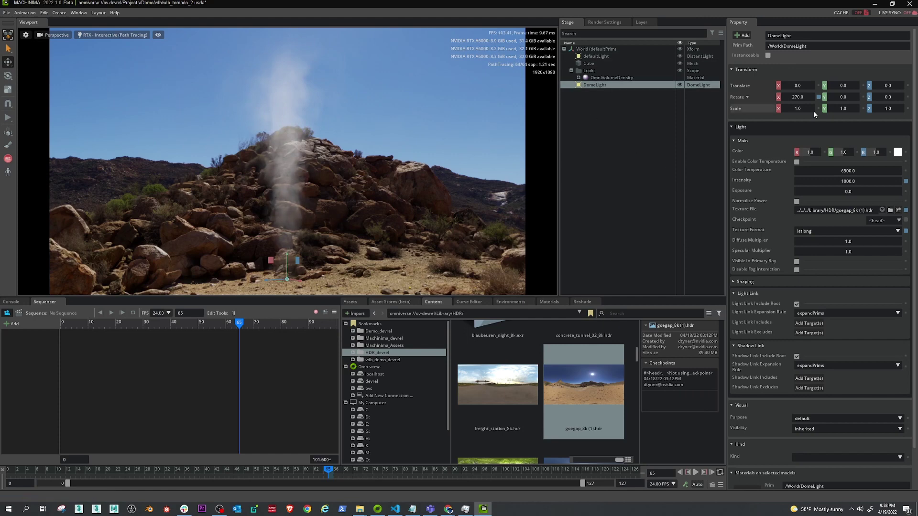
left_click_drag(840, 99, 571, 132)
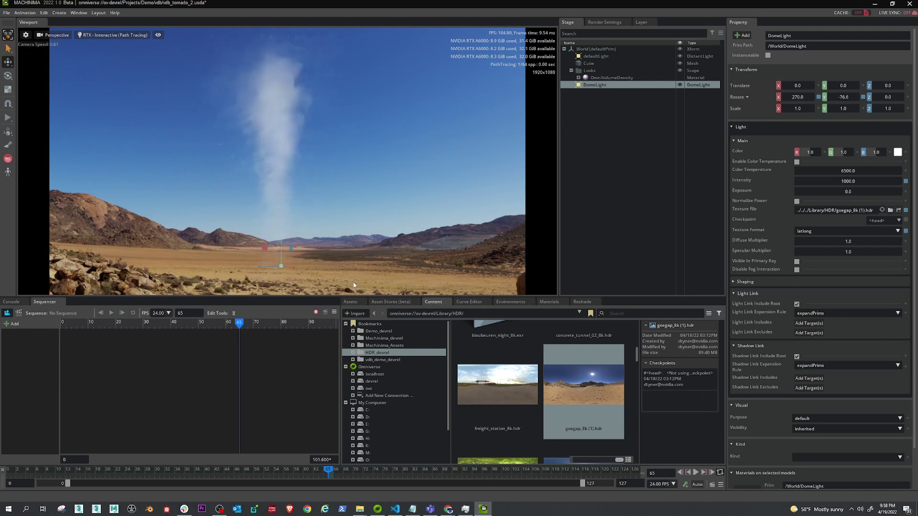
right_click_drag(361, 276, 368, 281)
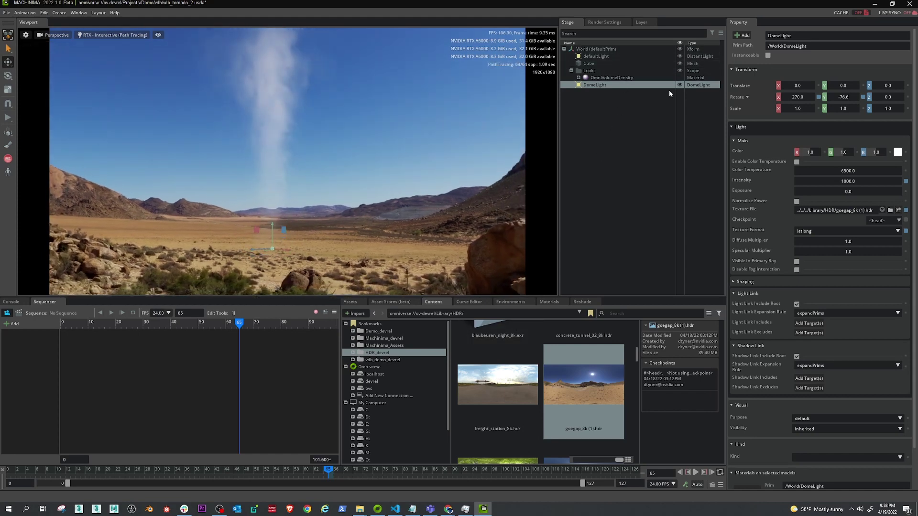
Try OmniVolumeDensity Density Scale values of 10 and 25, turning off the defaultLight in between.
left_click(603, 78)
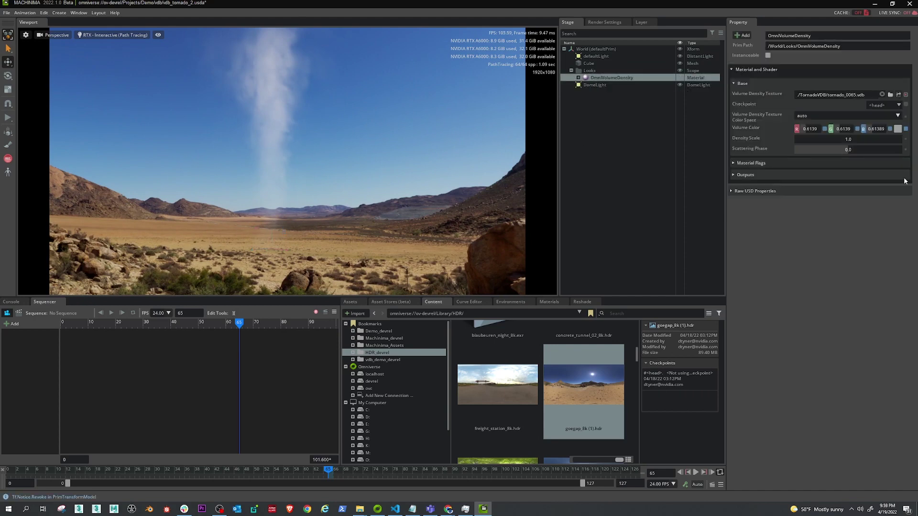
double_click(875, 140)
type("10")
key("Return")
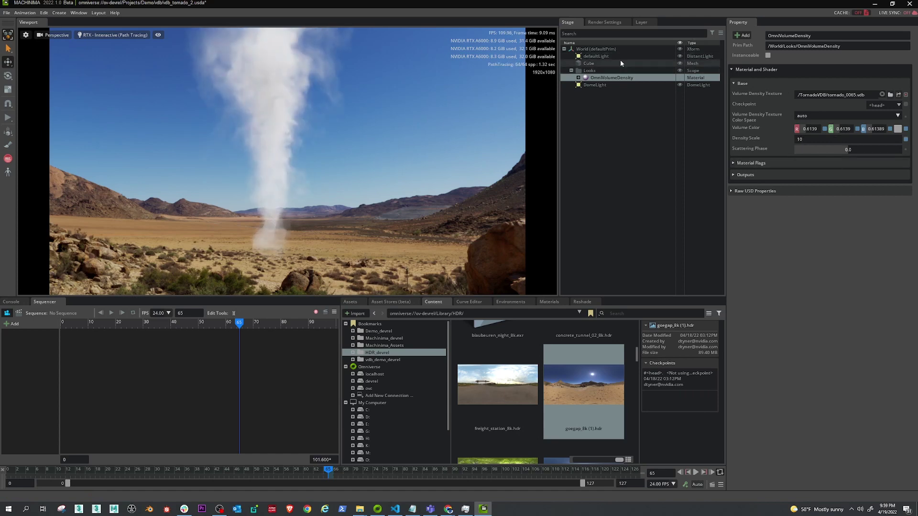
left_click(679, 56)
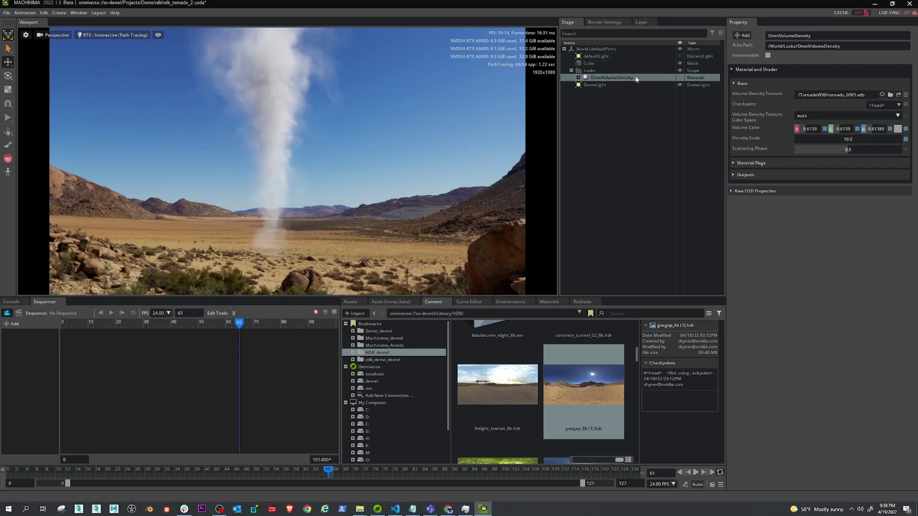
double_click(844, 139)
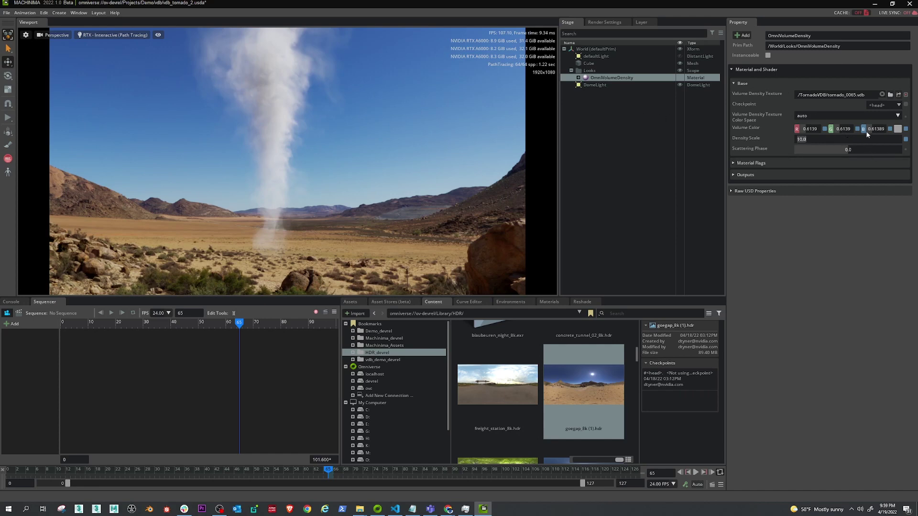
type("25")
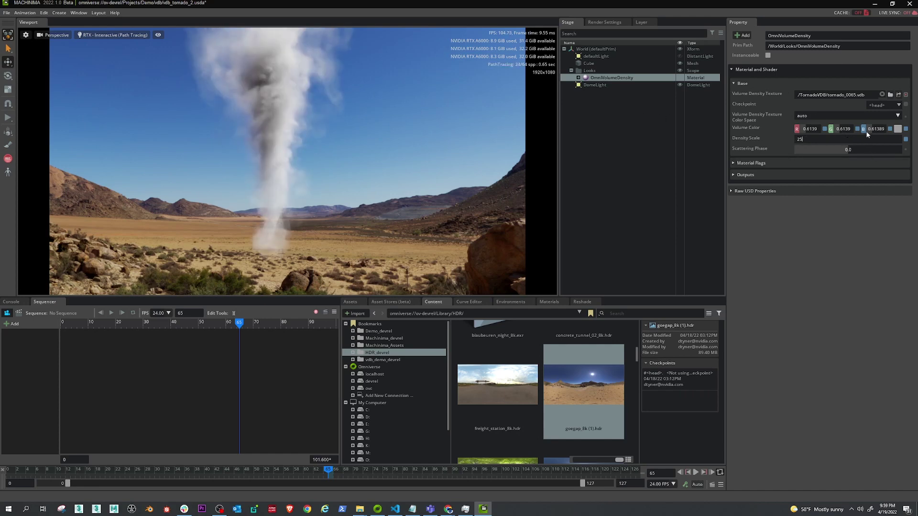
key("Return")
Raise the Density Scale to 40 and then 50, orbiting to view the thicker tornado.
scroll(303, 242, "up", 3)
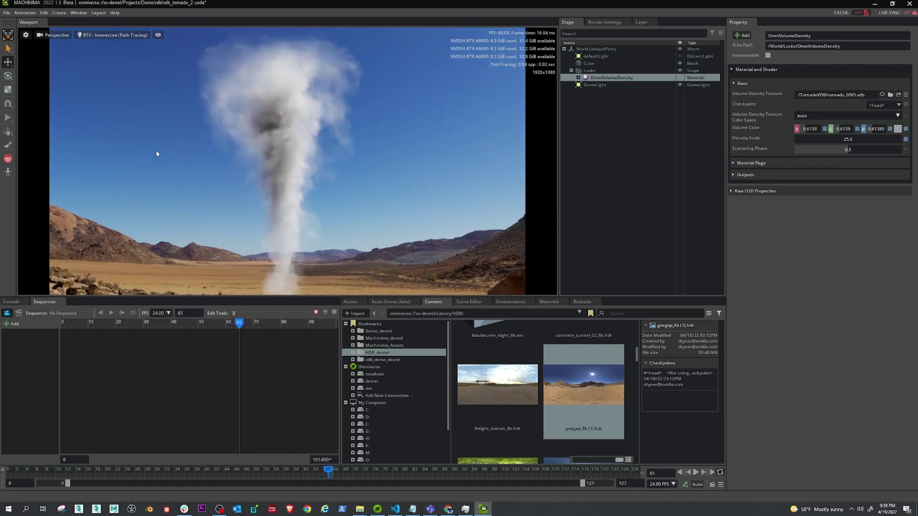
scroll(338, 176, "up", 3)
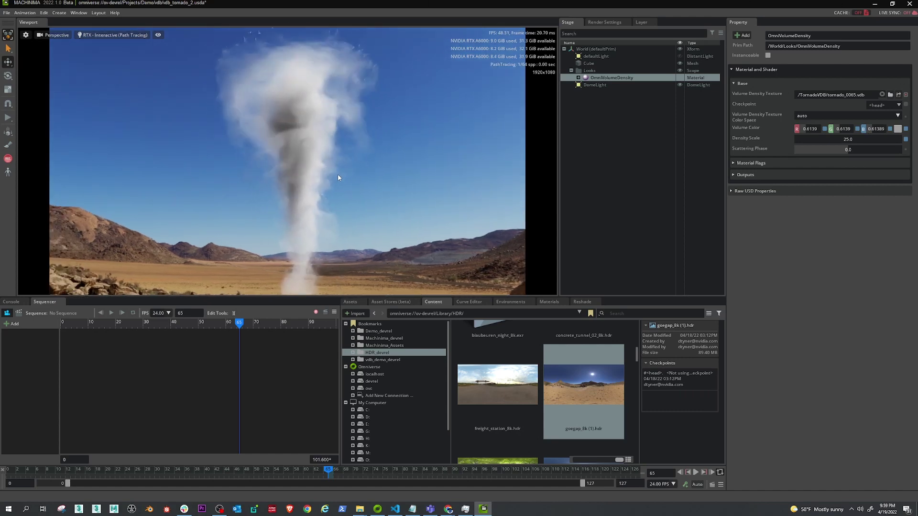
scroll(337, 174, "up", 2)
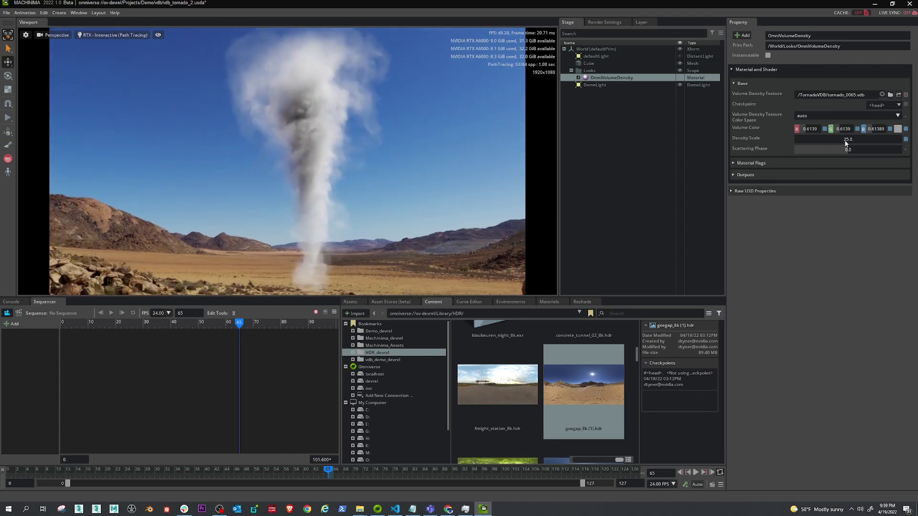
double_click(845, 141)
type("40")
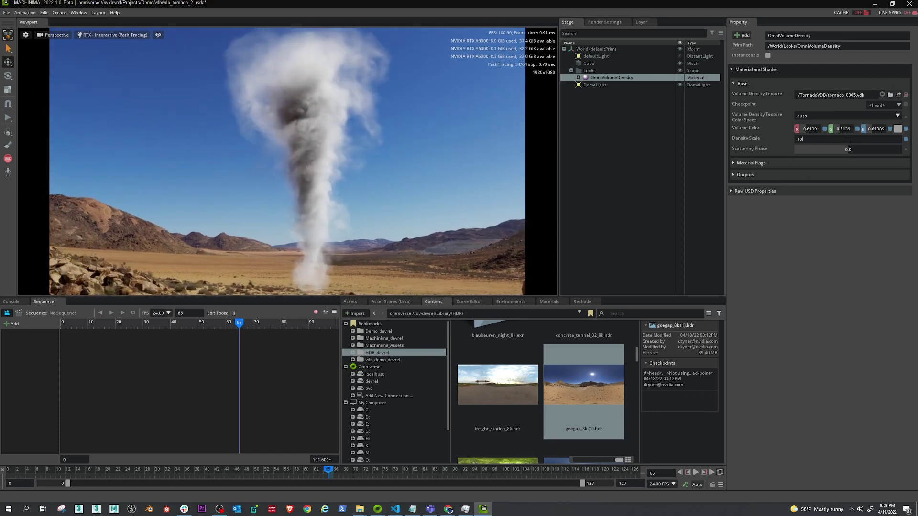
key("Return")
double_click(848, 139)
type("50")
key("Return")
scroll(340, 258, "up", 5)
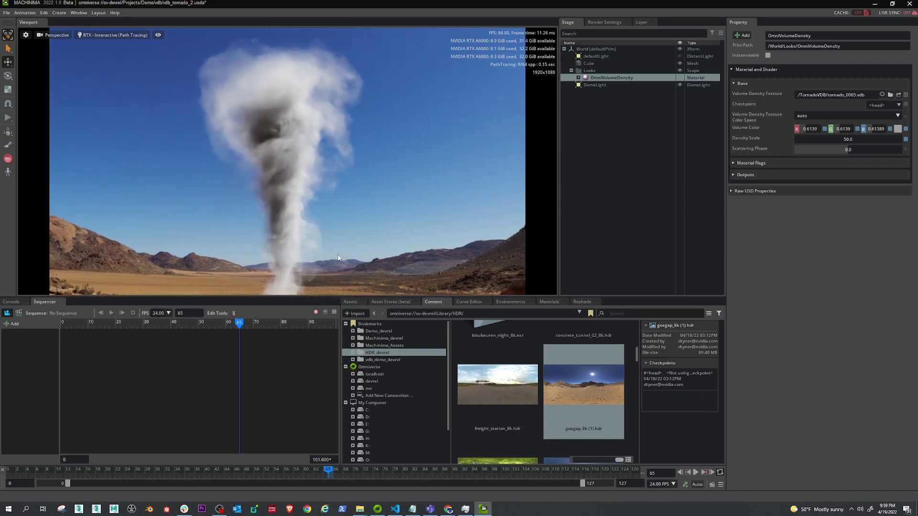
left_click_drag(339, 258, 335, 268, "alt")
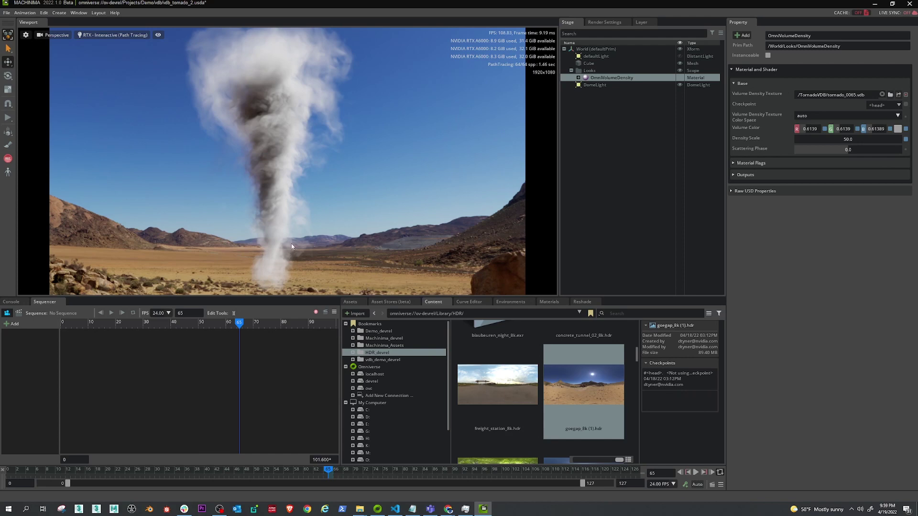
Create a camera from the current view aimed at the tornado, then rotate the DomeLight to Y -278.2.
right_click_drag(307, 260, 311, 252)
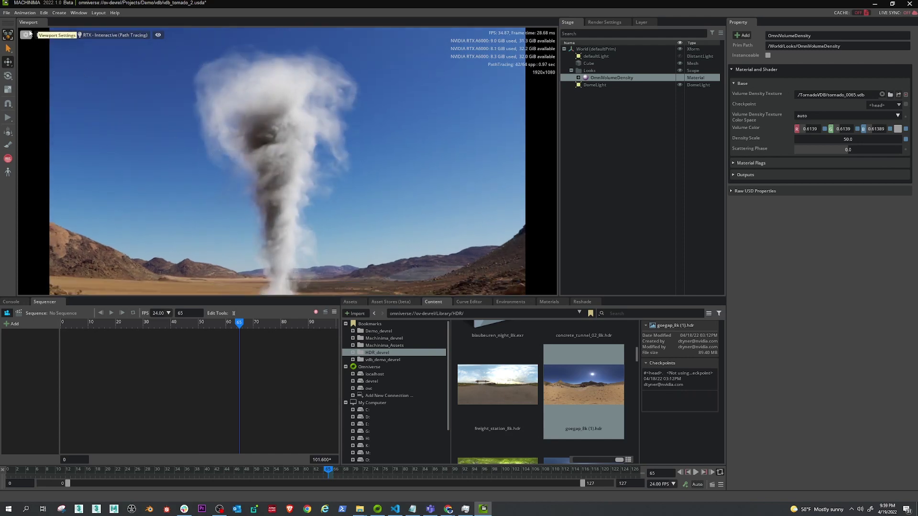
left_click(51, 35)
mouse_move(82, 44)
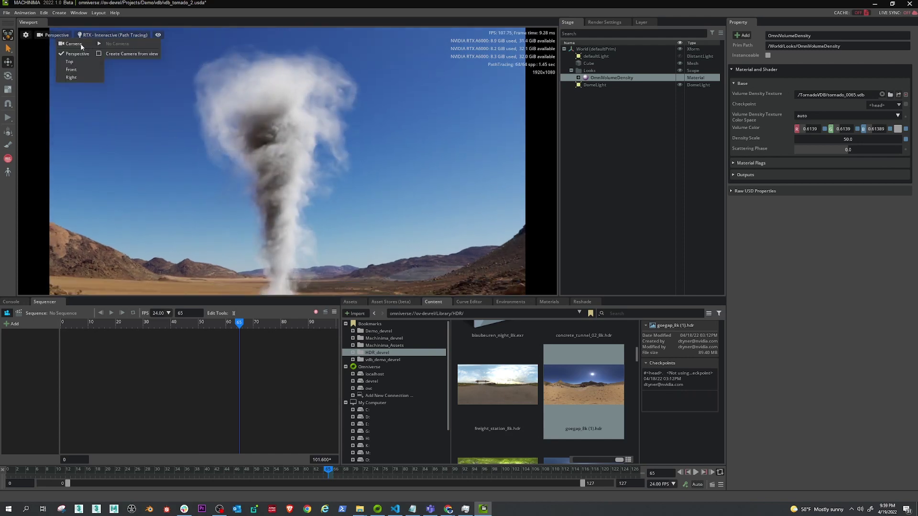
left_click(123, 56)
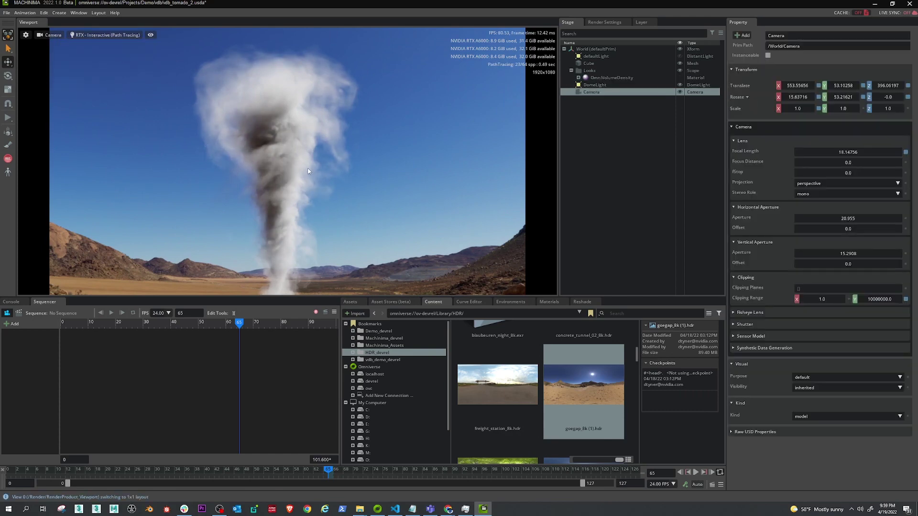
right_click_drag(317, 154, 335, 188)
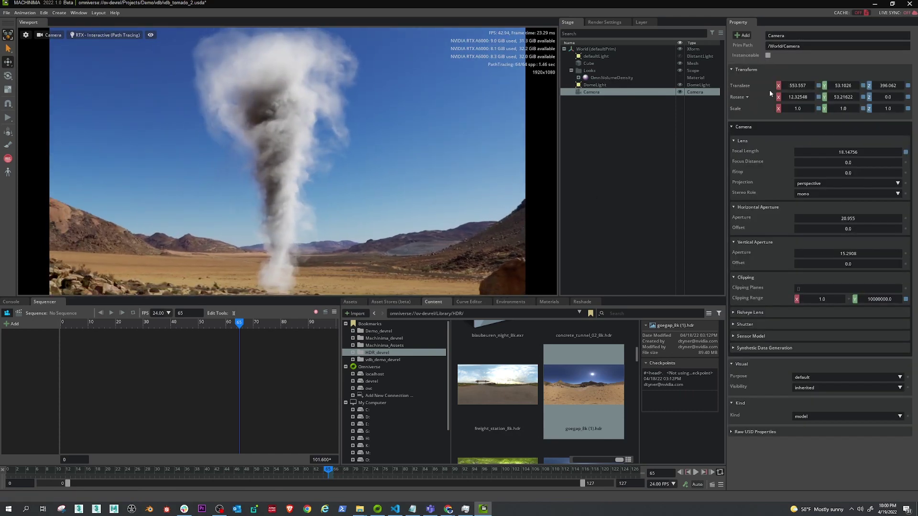
left_click(595, 84)
left_click_drag(844, 99, 121, 146)
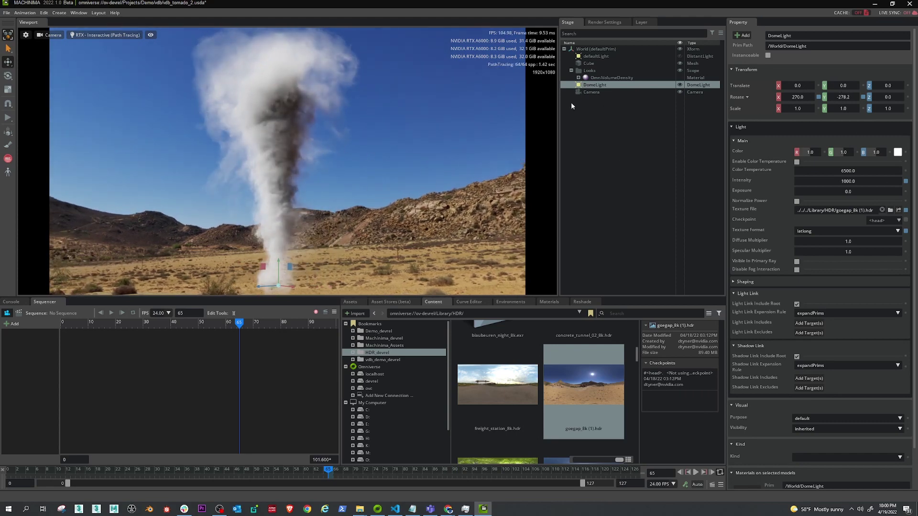
Scale the tornado Cube to 2, 2, 2 and move it to X 43.69995, Z -43.70789.
left_click(589, 64)
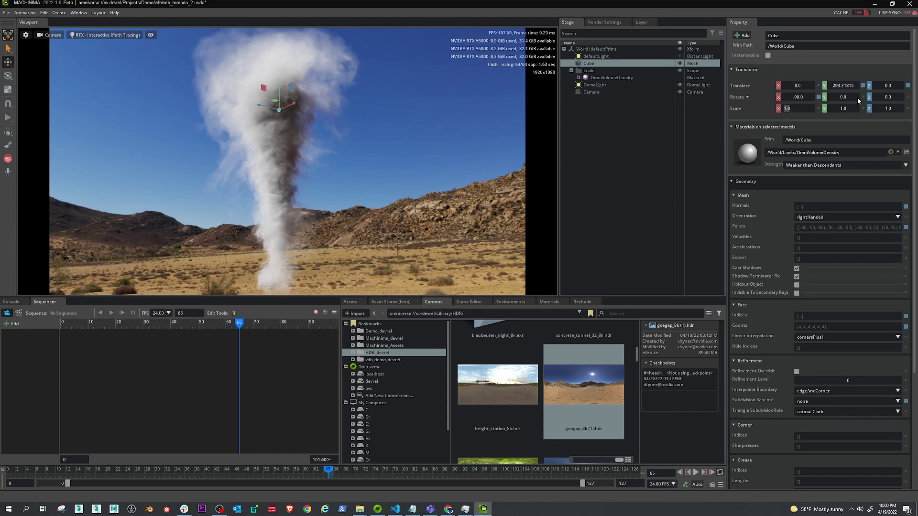
type("2")
key("Tab")
type("2")
key("Tab")
type("2")
key("Return")
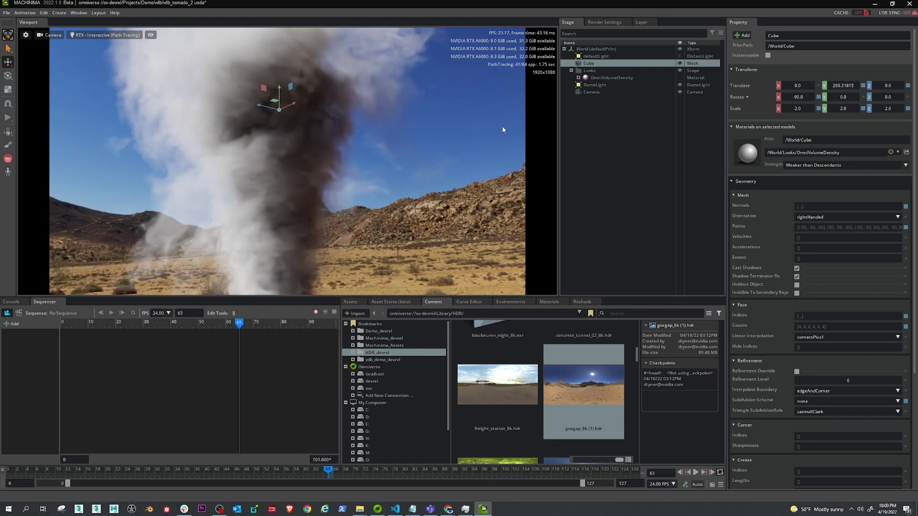
left_click_drag(261, 106, 286, 120)
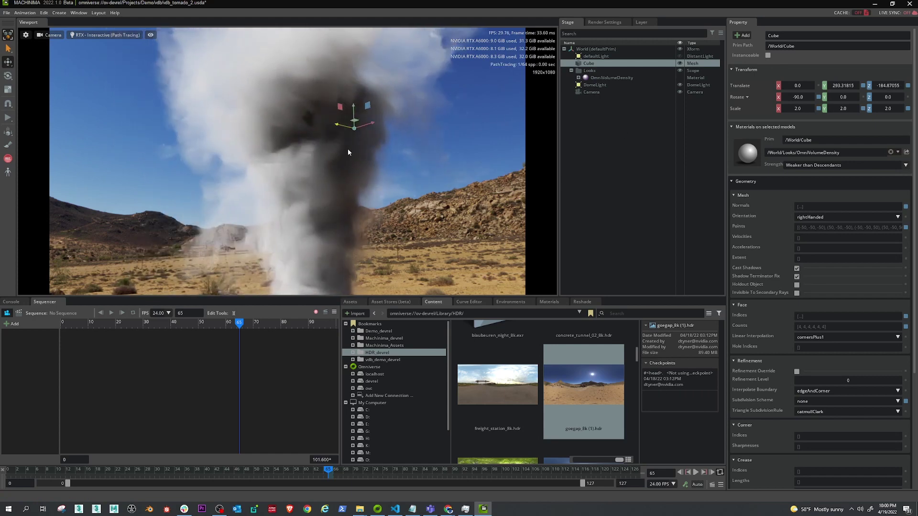
left_click_drag(359, 120, 297, 116)
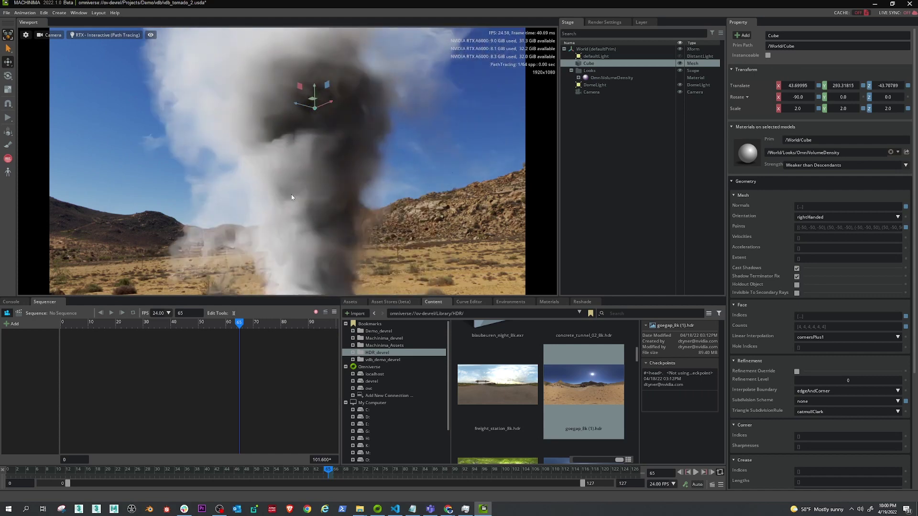
mouse_move(293, 199)
right_mouse_down()
mouse_move(290, 185)
mouse_move(297, 191)
right_mouse_up()
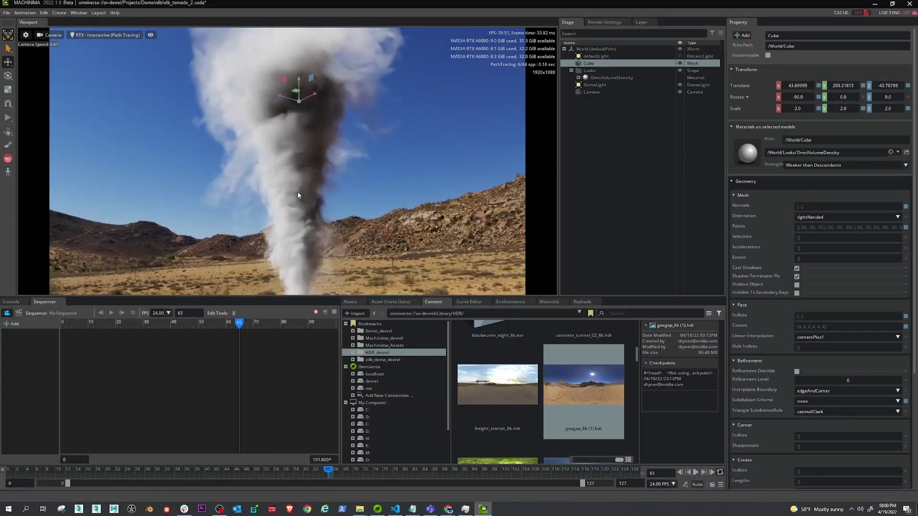
Set the Camera's focal length to 12 and frame the whole tornado funnel in the viewport.
left_click(589, 92)
double_click(841, 151)
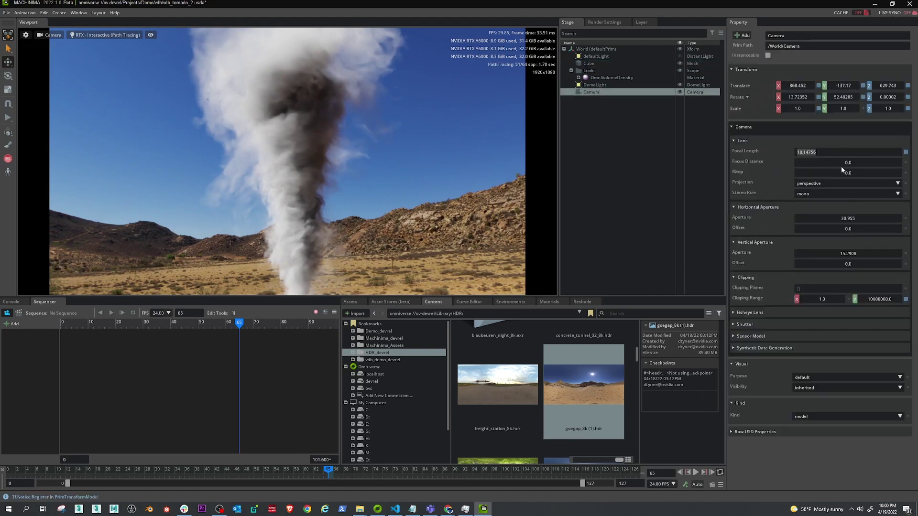
type("12")
key("Return")
mouse_move(366, 249)
right_mouse_down()
mouse_move(363, 213)
mouse_move(366, 245)
right_mouse_up()
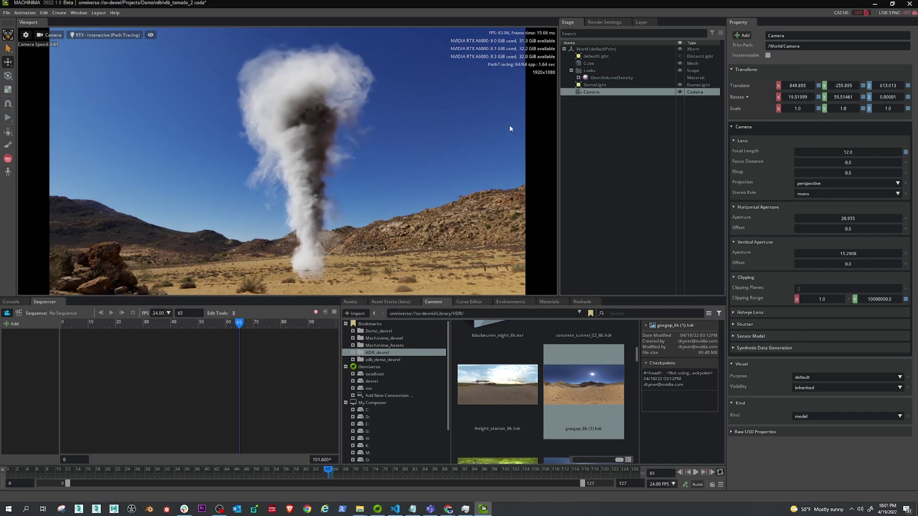
Change OmniVolumeDensity's Volume Color to a dusty brown (0.28958, 0.232, 0.13752).
left_click(634, 78)
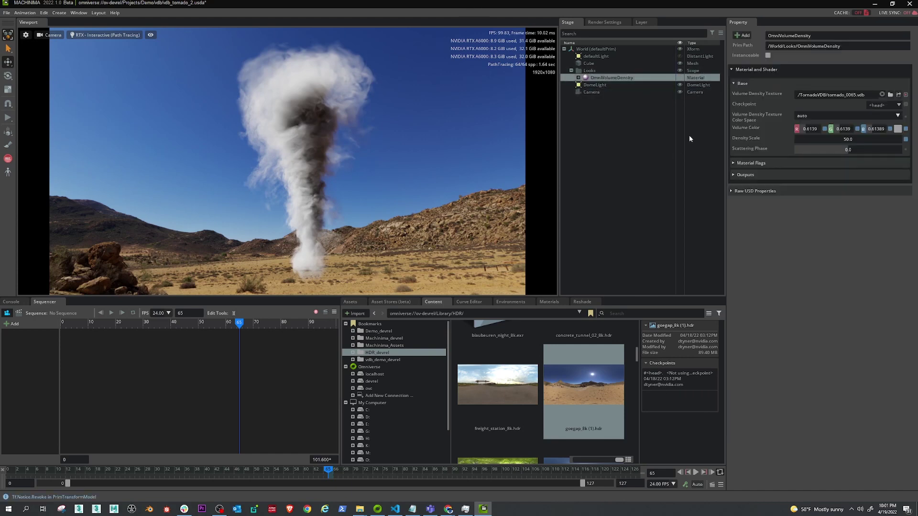
left_click(898, 129)
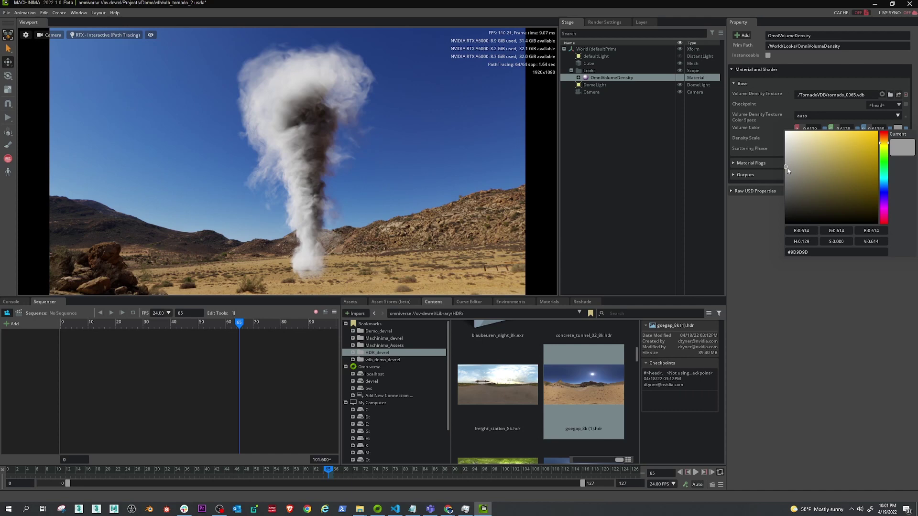
mouse_move(885, 149)
left_mouse_down()
mouse_move(836, 164)
mouse_move(843, 195)
mouse_move(818, 201)
left_mouse_up()
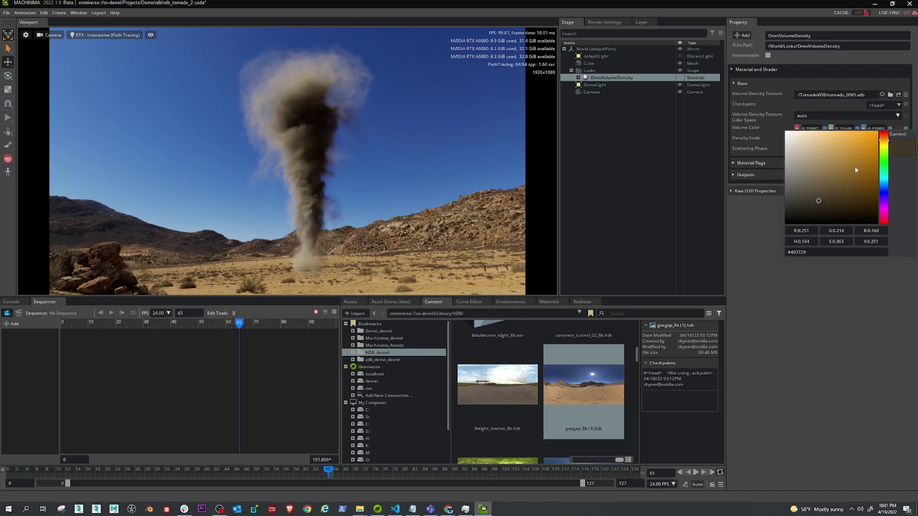
left_click_drag(816, 200, 833, 199)
right_click_drag(365, 194, 362, 190)
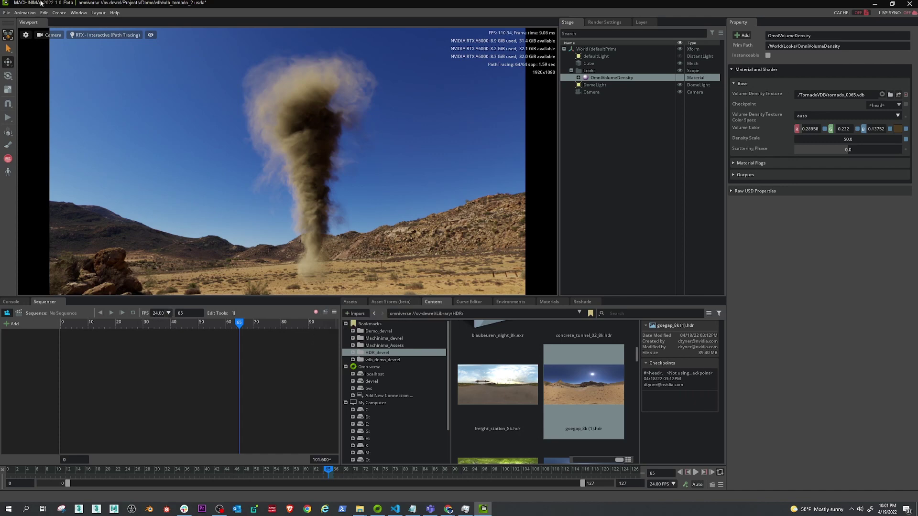
Dock Movie Capture on the right with Render Preset set to Use Current (RTX-Interactive Path Tracing).
left_click(79, 12)
mouse_move(93, 27)
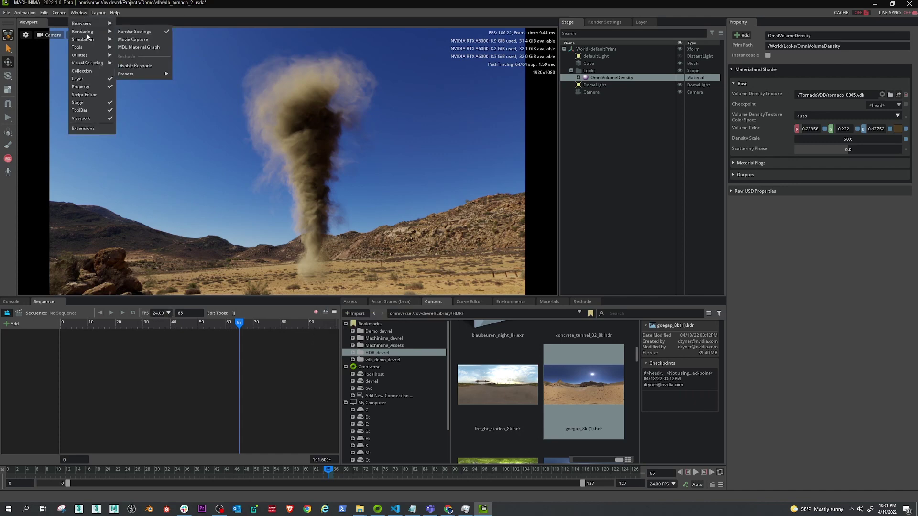
left_click(133, 39)
left_click_drag(133, 40, 830, 274)
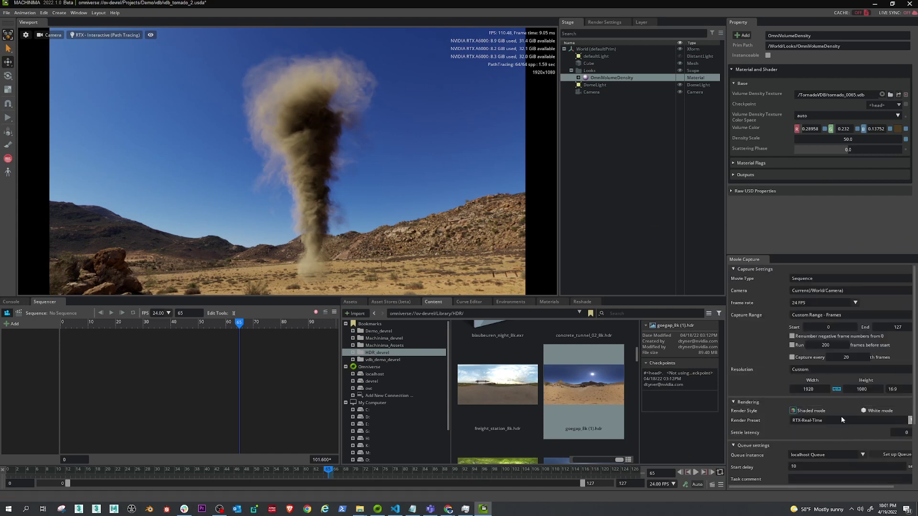
left_click_drag(727, 342, 670, 350)
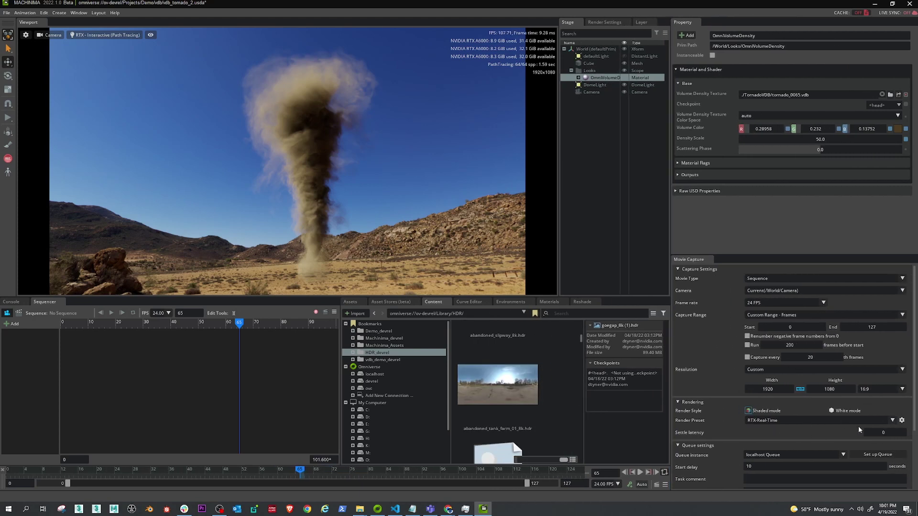
left_click(790, 419)
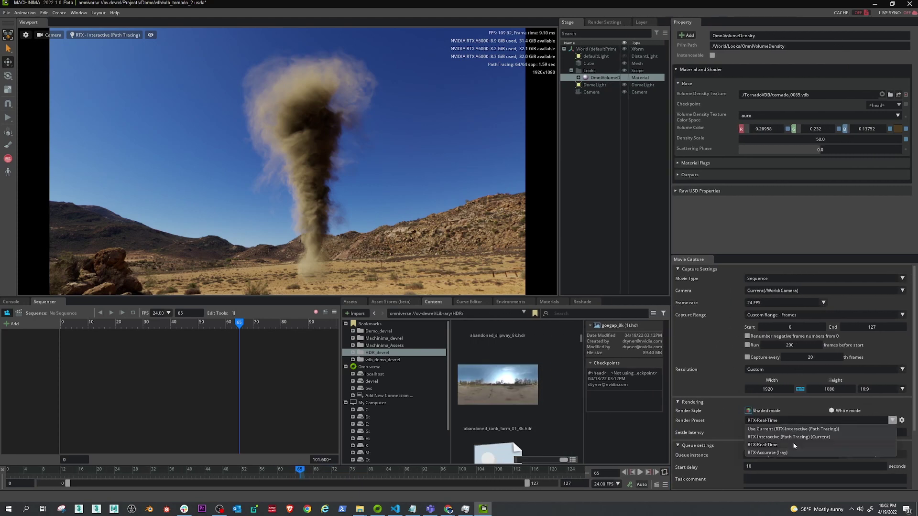
left_click(802, 428)
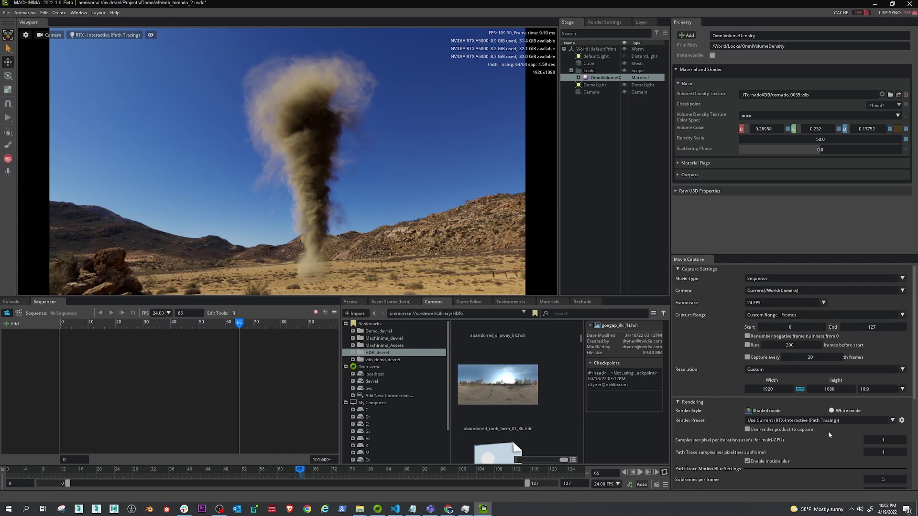
In Movie Capture, use 3 samples per pixel per iteration and 64 path-trace samples per pixel.
scroll(831, 441, "down", 3)
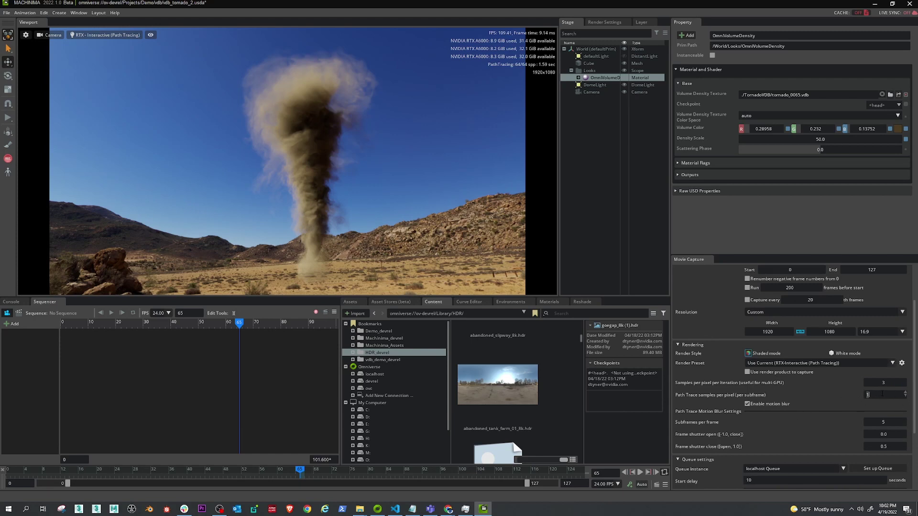
key("Return")
mouse_move(469, 510)
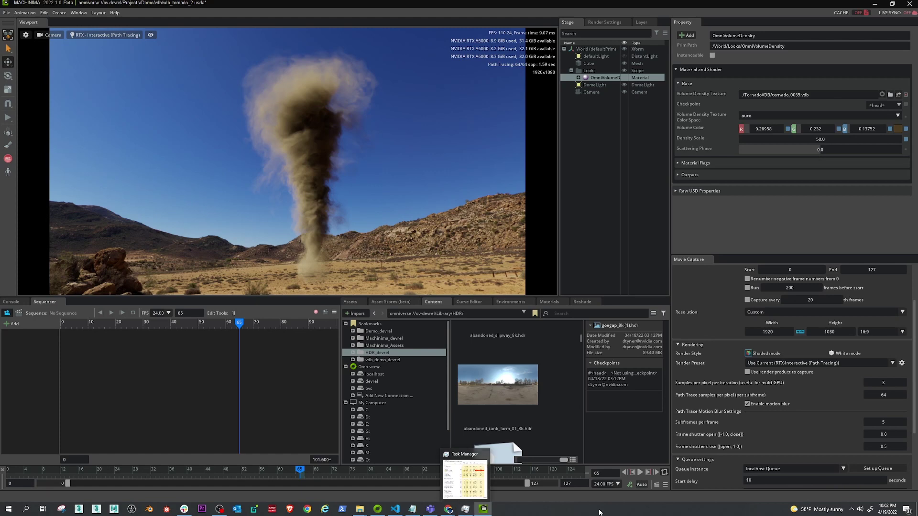
Scroll Movie Capture down to Output and bring up the .png format dropdown.
scroll(781, 448, "down", 3)
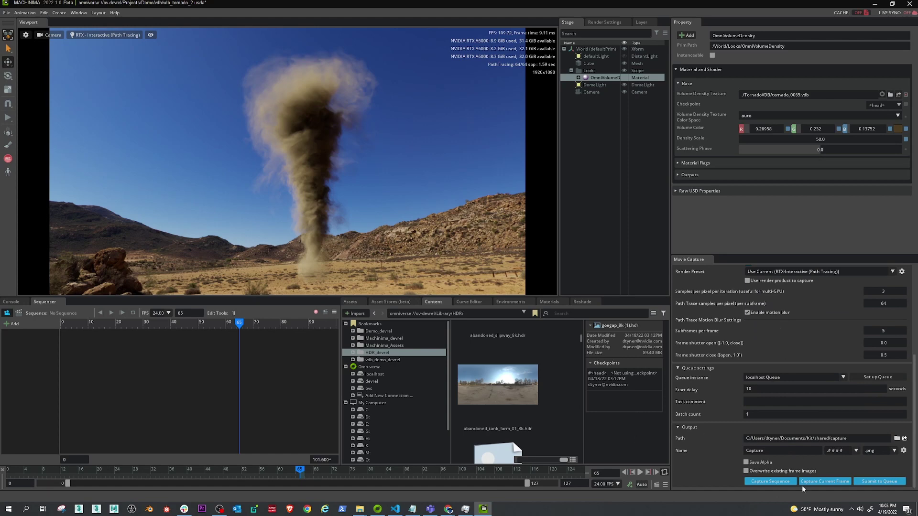
left_click(872, 453)
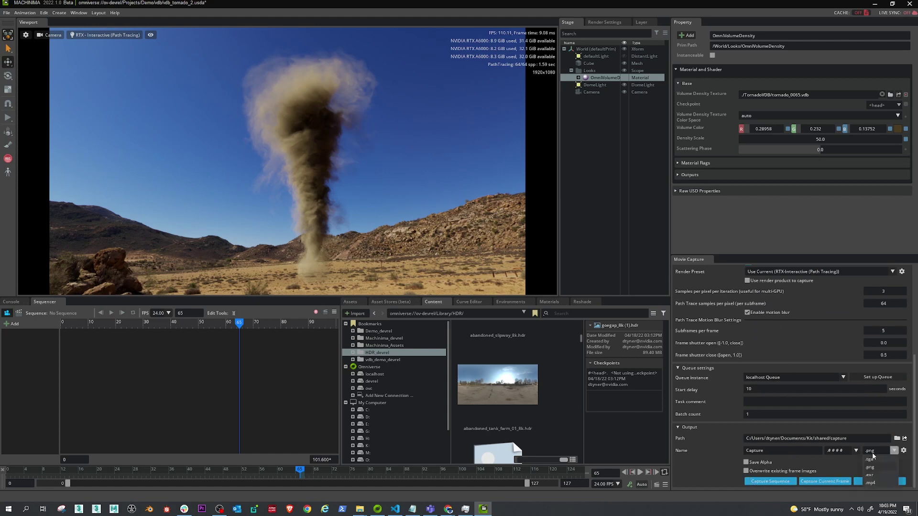